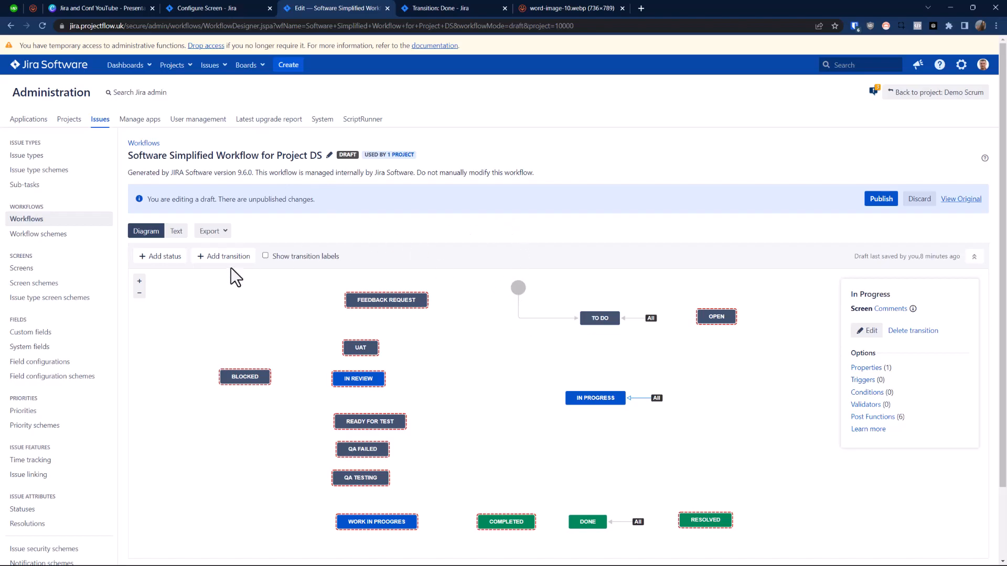
# Step: Expand the workflow diagram to full view, level Open with To Do, and move Done beneath To Do with Completed beside it
pyautogui.click(251, 300)
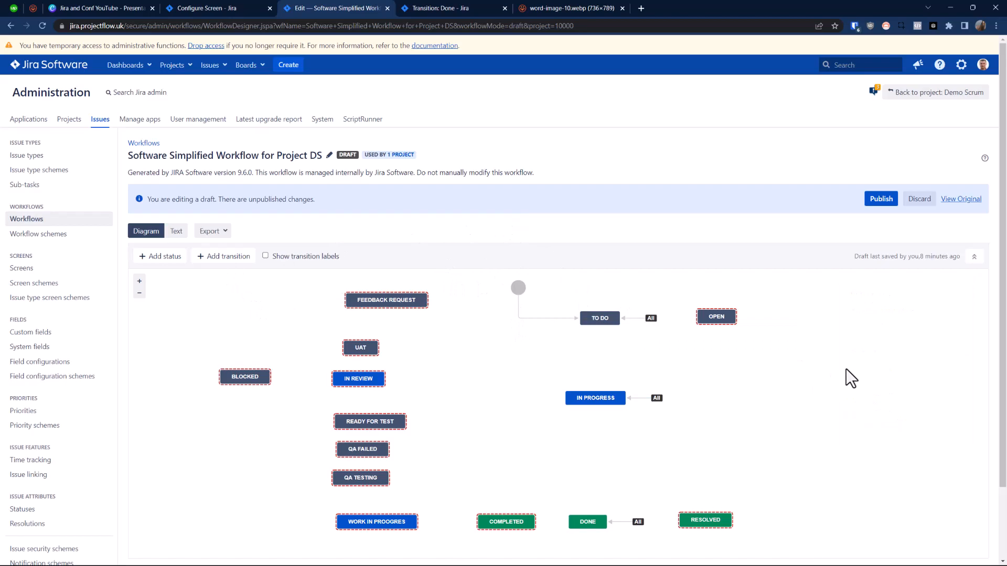
pyautogui.click(974, 257)
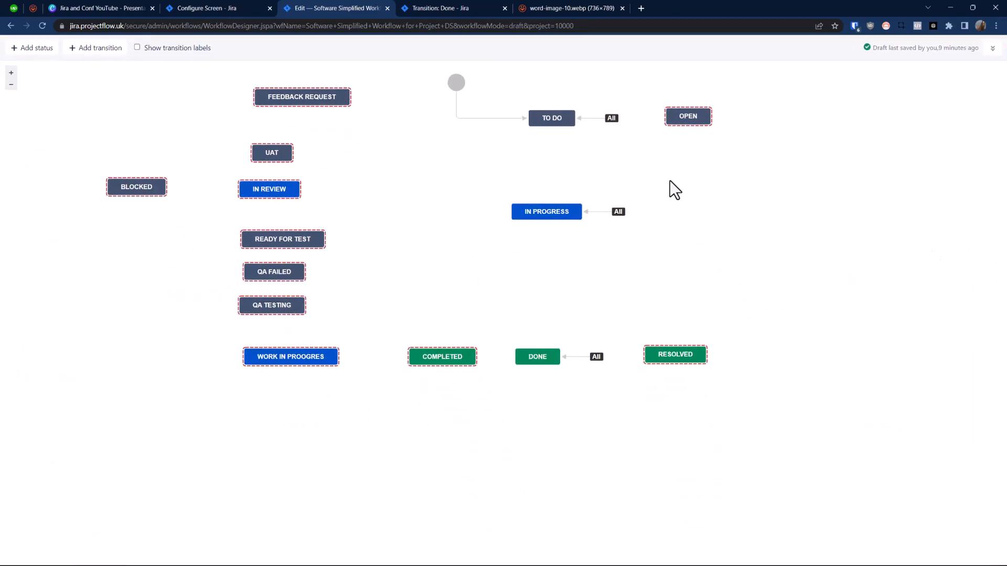
pyautogui.moveTo(455, 195); pyautogui.dragTo(467, 247)
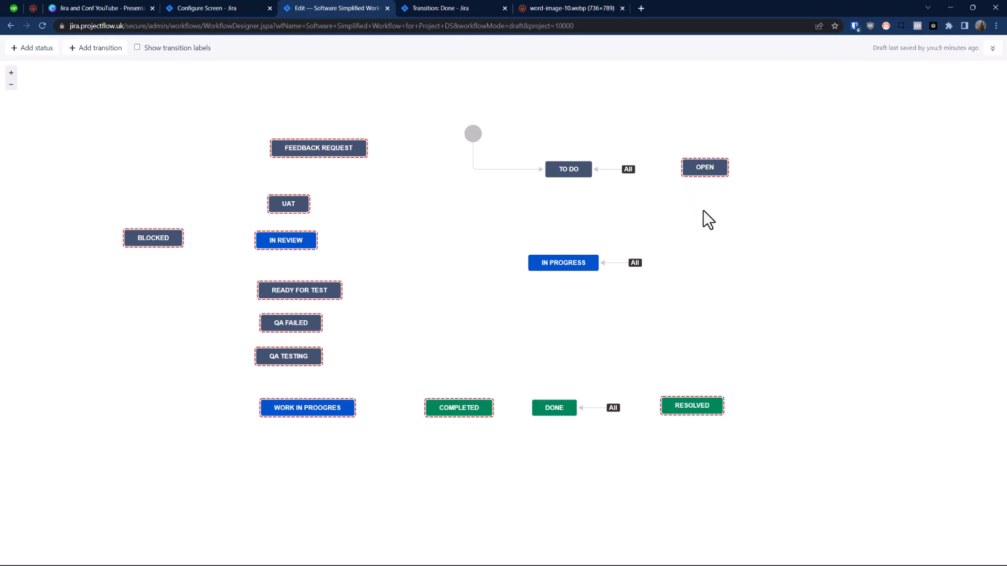
pyautogui.moveTo(703, 167); pyautogui.dragTo(686, 169)
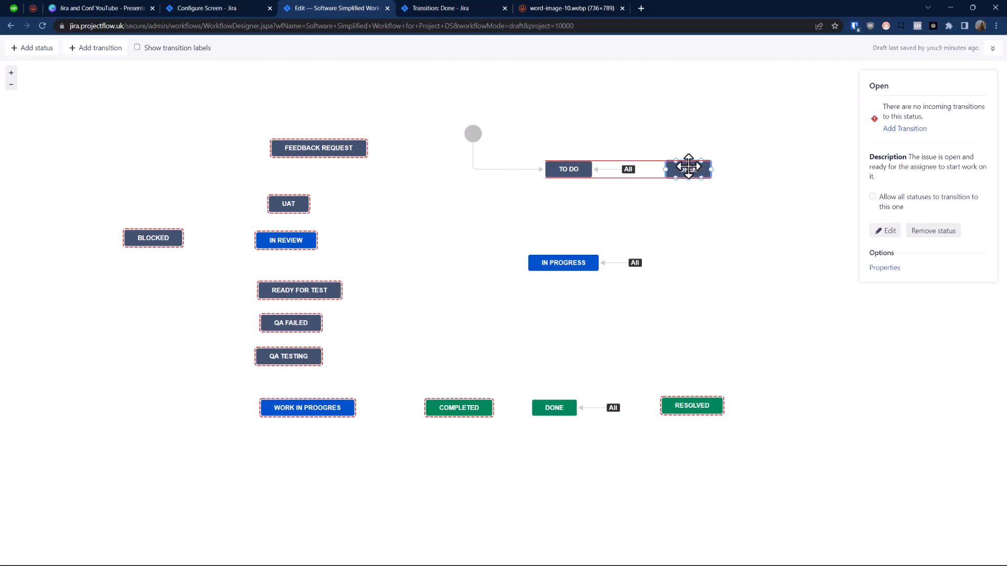
pyautogui.moveTo(553, 408); pyautogui.dragTo(567, 408)
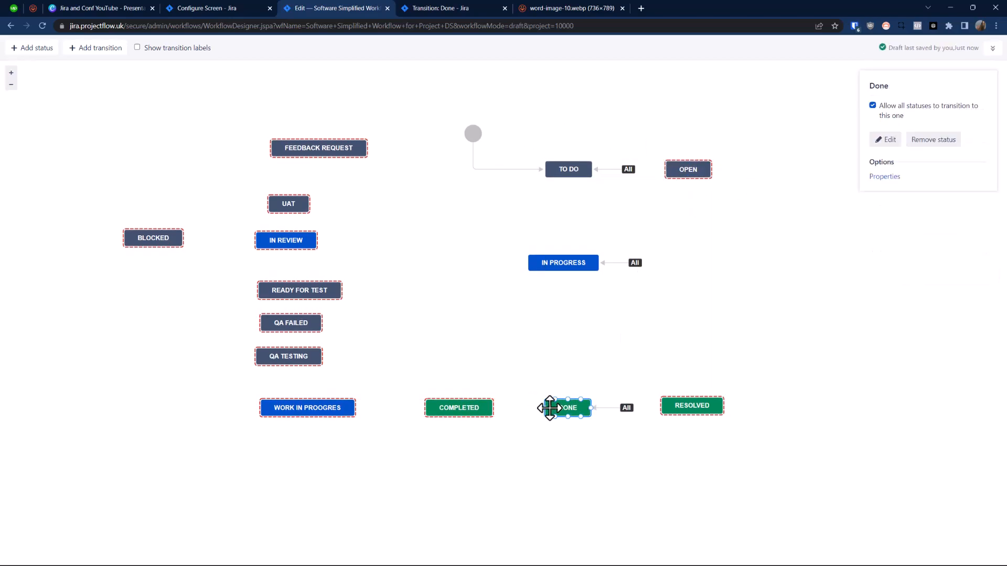
pyautogui.moveTo(479, 407); pyautogui.dragTo(490, 408)
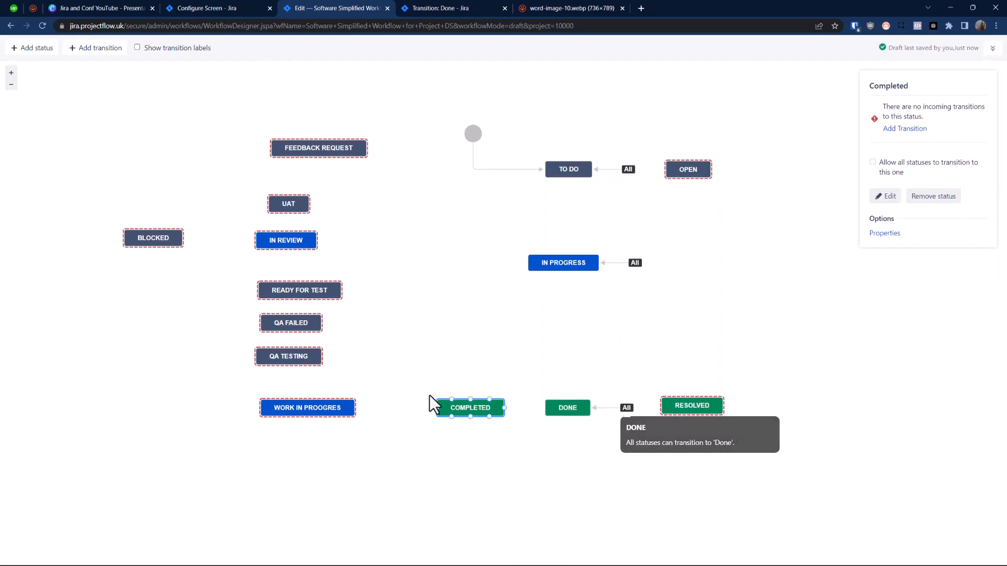
# Step: Place the Work in Proogres status beside In Progress and remove it from the workflow
pyautogui.moveTo(310, 414); pyautogui.dragTo(464, 271)
pyautogui.moveTo(565, 268); pyautogui.dragTo(631, 266)
pyautogui.moveTo(450, 263); pyautogui.dragTo(499, 258)
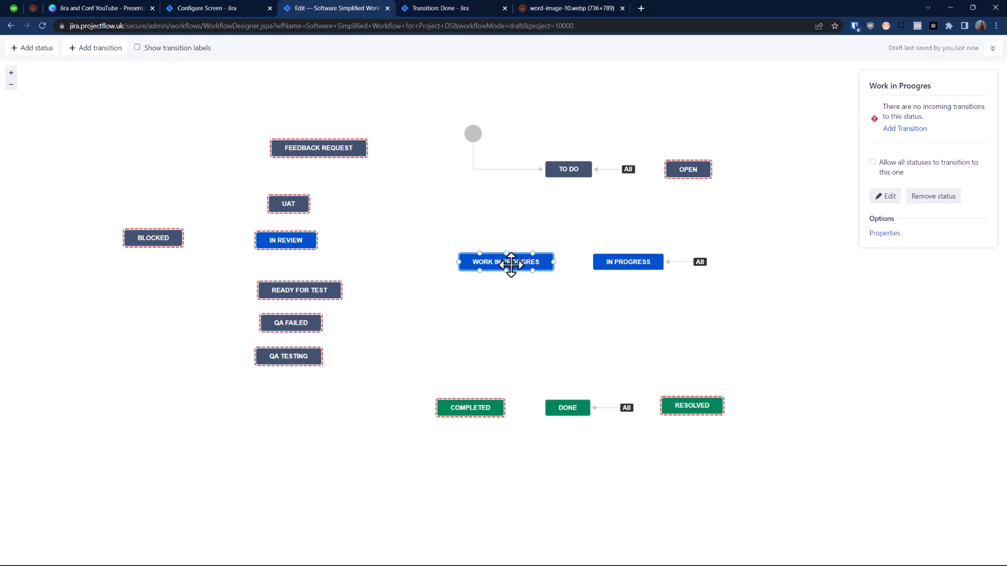
pyautogui.moveTo(554, 262)
pyautogui.mouseDown()
pyautogui.moveTo(591, 263)
pyautogui.moveTo(554, 262)
pyautogui.mouseUp()
pyautogui.click(930, 198)
pyautogui.click(598, 338)
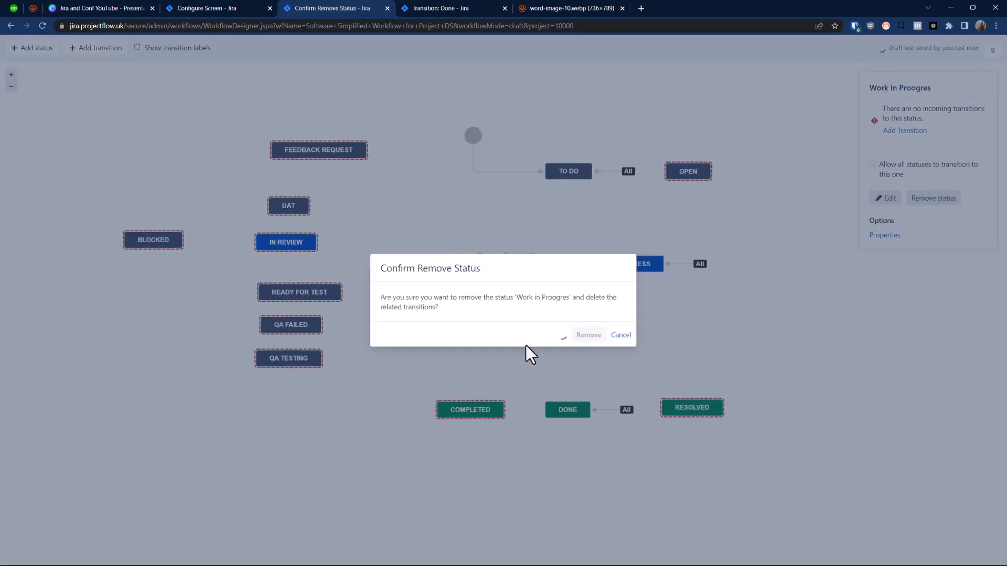
# Step: Shift In Progress closer beneath To Do and remove the Open status from the workflow
pyautogui.moveTo(619, 265); pyautogui.dragTo(592, 263)
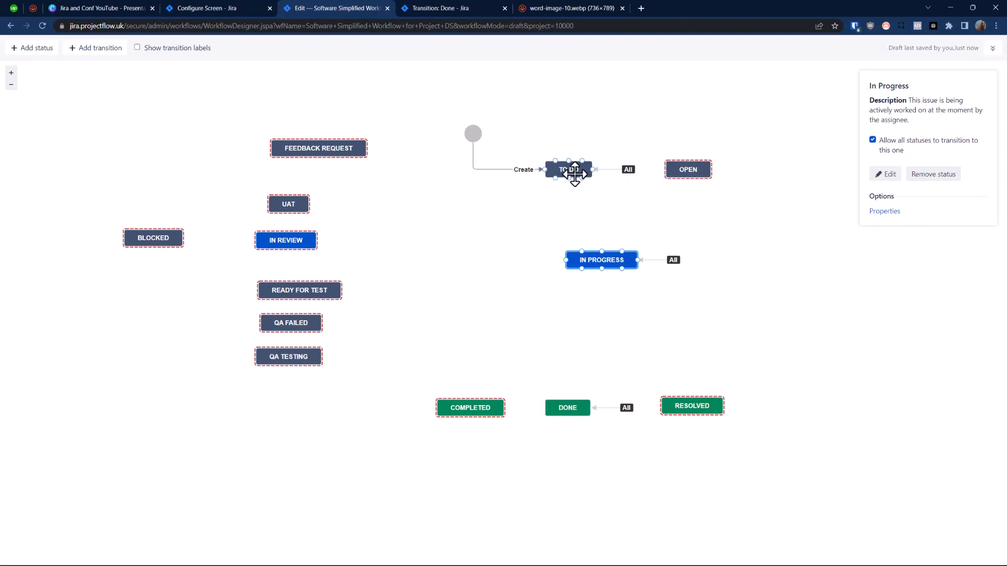
pyautogui.click(685, 170)
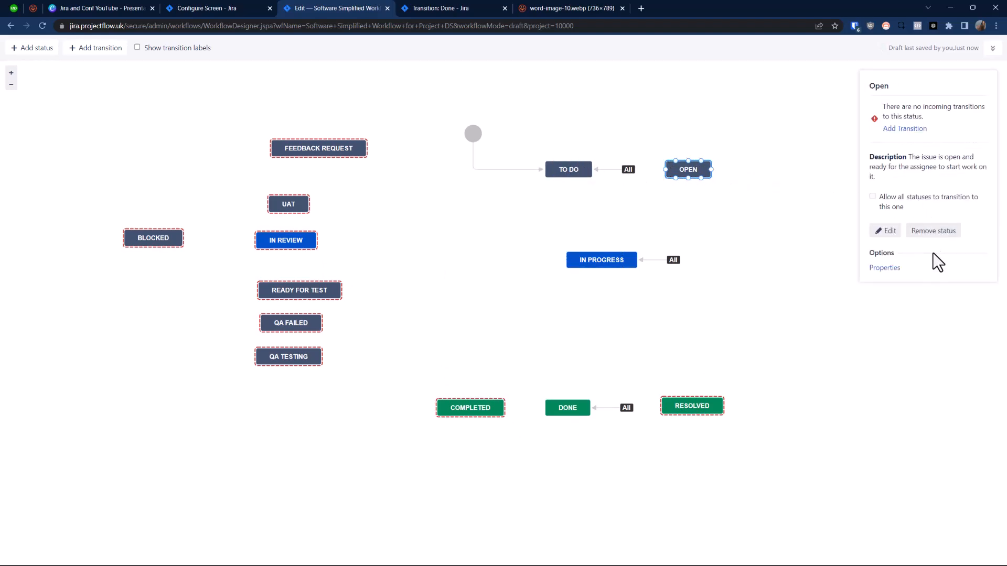
pyautogui.click(933, 231)
pyautogui.click(588, 336)
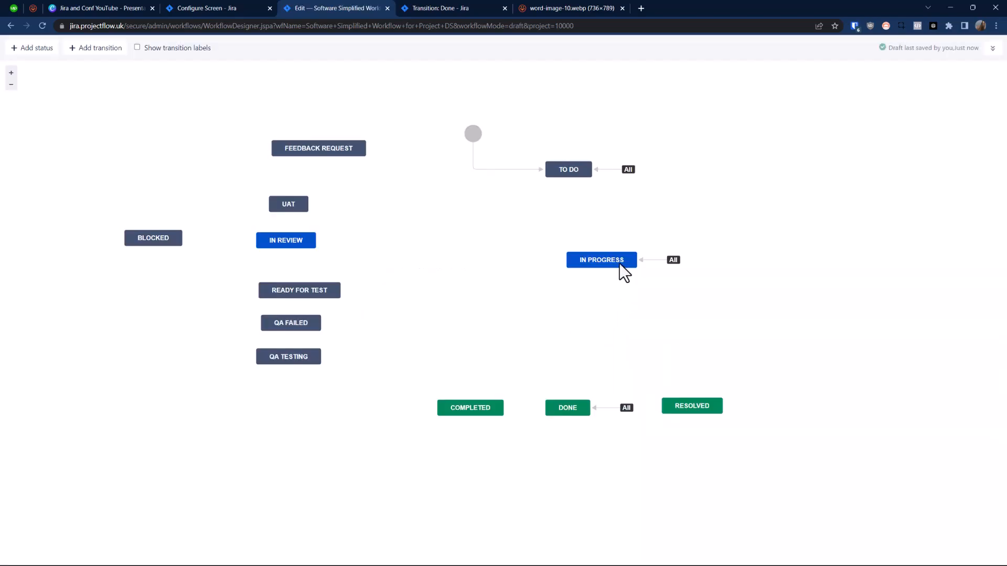
# Step: Centre In Progress beneath To Do and move the Done, Completed and Resolved statuses further down the diagram
pyautogui.moveTo(593, 257)
pyautogui.mouseDown()
pyautogui.moveTo(556, 250)
pyautogui.moveTo(560, 258)
pyautogui.moveTo(566, 246)
pyautogui.mouseUp()
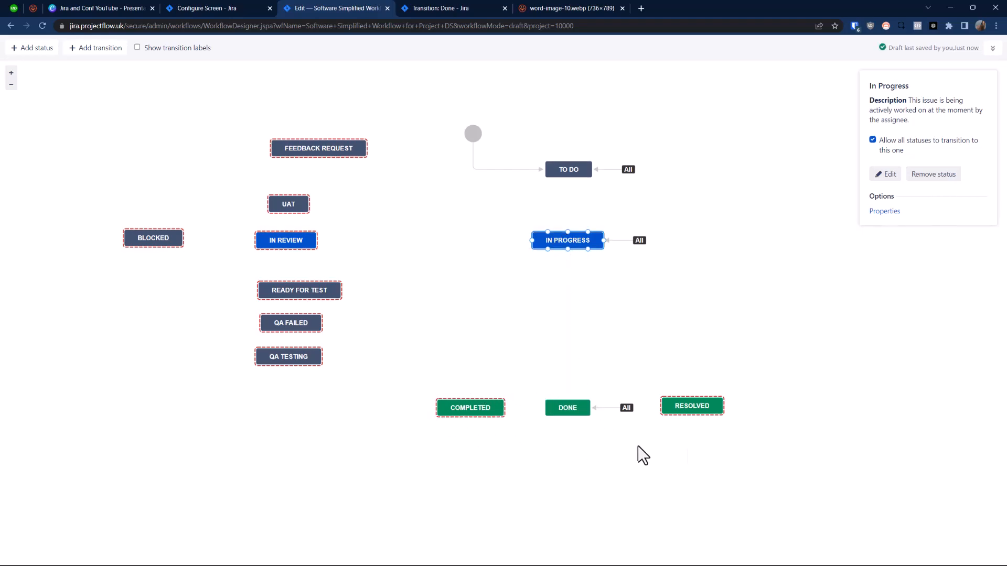
pyautogui.moveTo(419, 379); pyautogui.dragTo(378, 371)
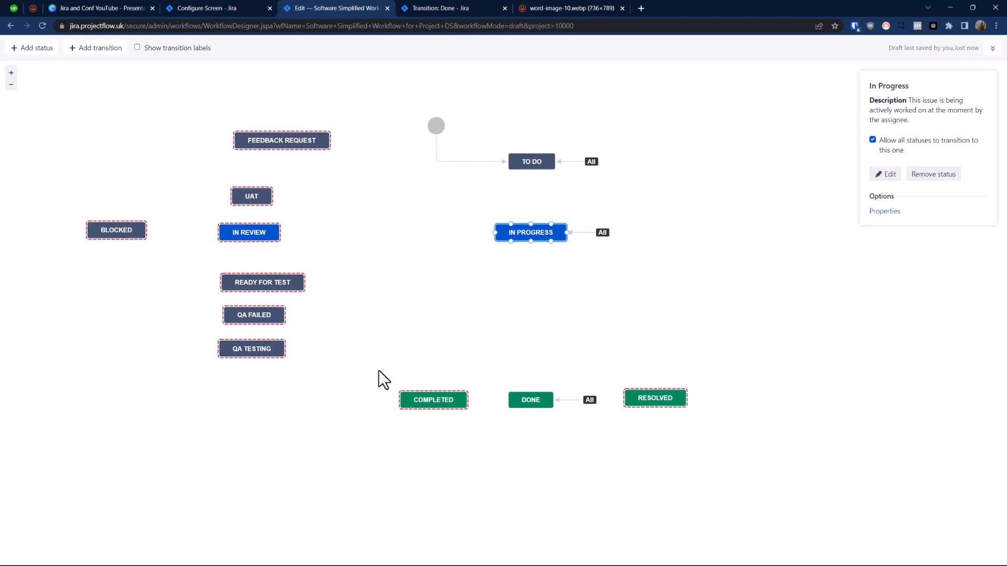
pyautogui.moveTo(529, 404); pyautogui.dragTo(524, 425)
pyautogui.moveTo(431, 401); pyautogui.dragTo(423, 419)
pyautogui.moveTo(663, 399); pyautogui.dragTo(659, 422)
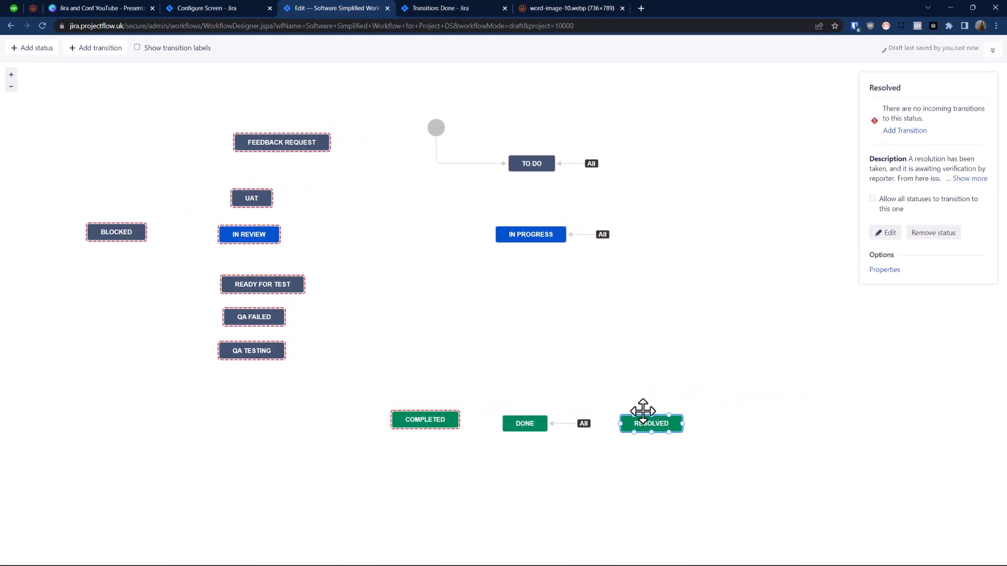
# Step: Place the In Review status beside In Progress, level with it
pyautogui.moveTo(239, 231); pyautogui.dragTo(419, 235)
pyautogui.moveTo(541, 234); pyautogui.dragTo(553, 234)
pyautogui.moveTo(434, 237); pyautogui.dragTo(434, 235)
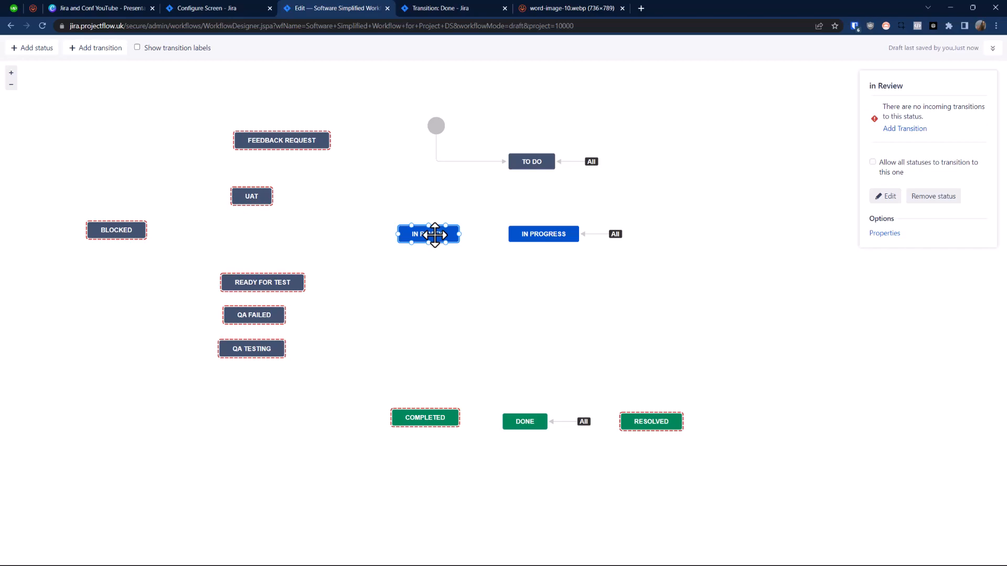
# Step: Move Feedback Request closer to UAT and nudge the QA Testing and Ready for Test statuses slightly
pyautogui.moveTo(261, 137); pyautogui.dragTo(240, 147)
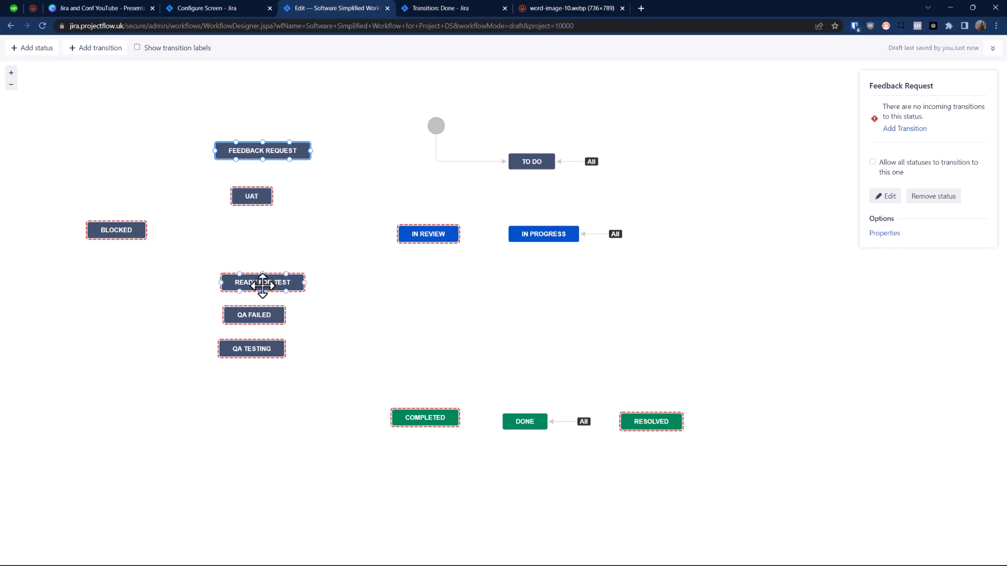
pyautogui.click(260, 342)
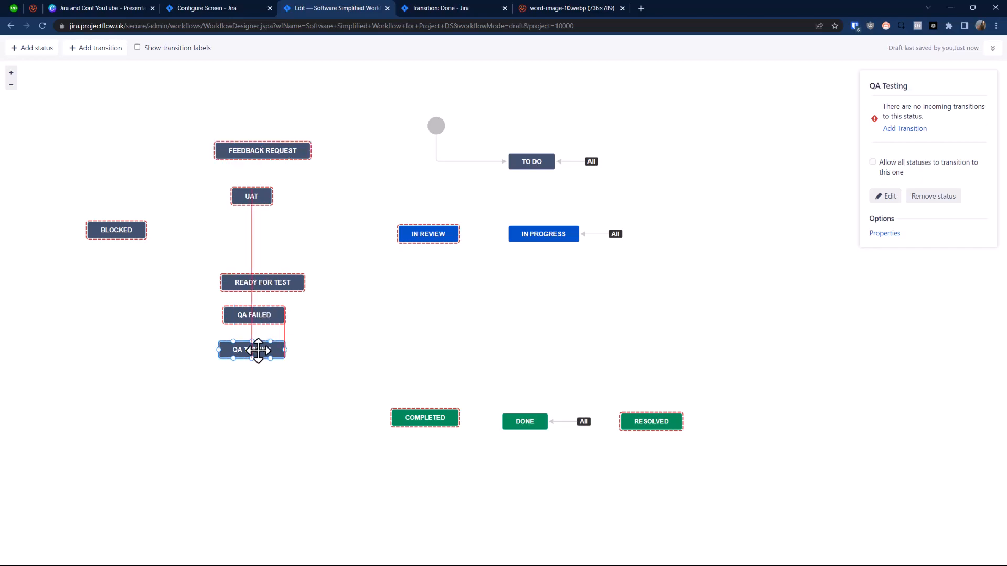
pyautogui.click(247, 285)
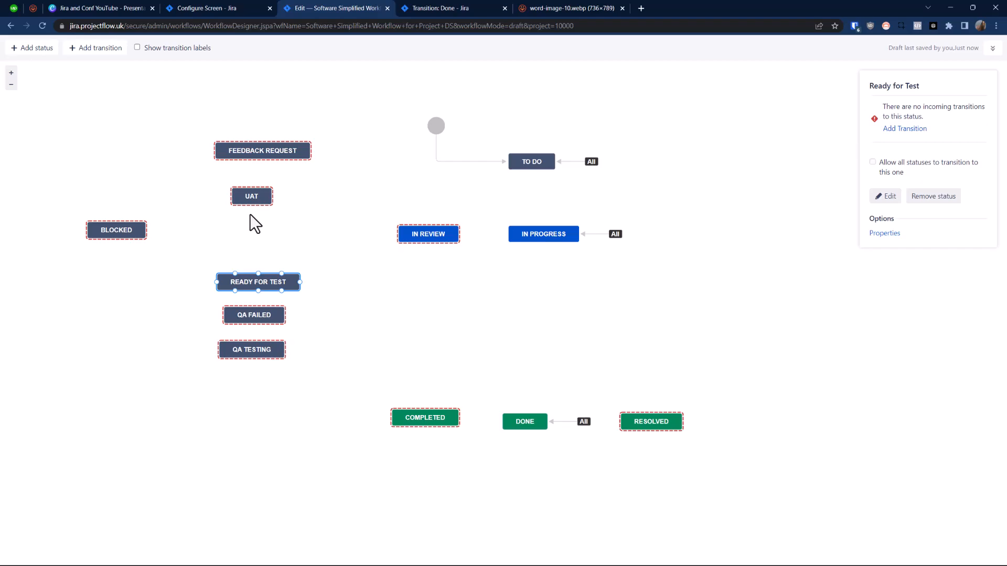
# Step: Open the Demo Scrum project's active sprint board and examine the DS-13 and DS-15 cards in their columns
pyautogui.click(446, 8)
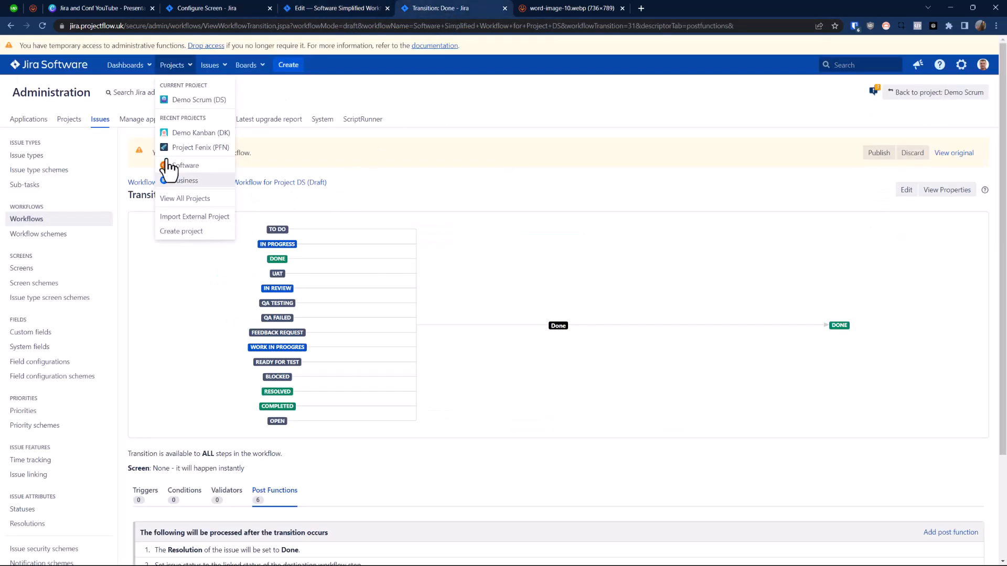
pyautogui.click(181, 67)
pyautogui.click(180, 67)
pyautogui.click(198, 101)
pyautogui.click(44, 147)
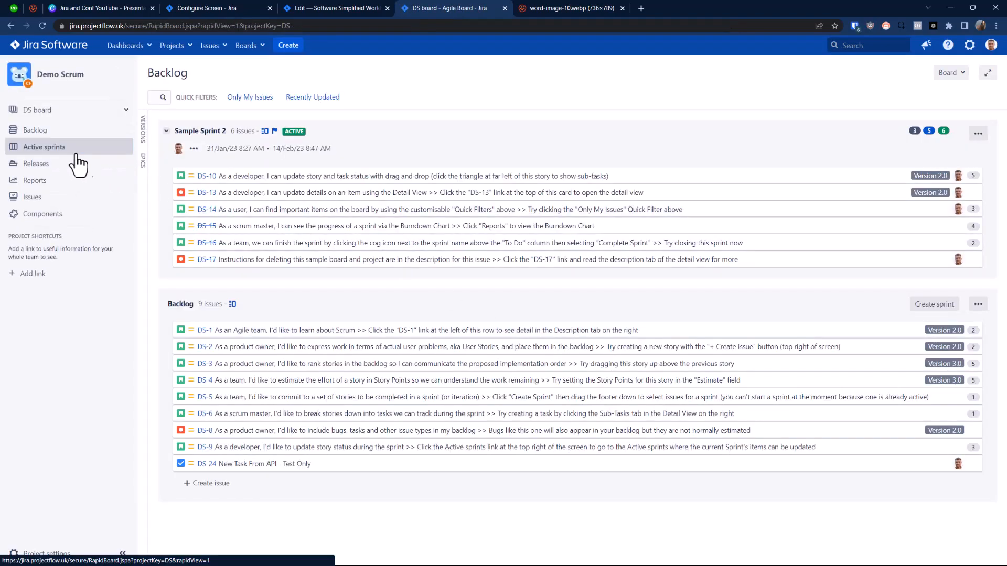
pyautogui.moveTo(303, 320)
pyautogui.mouseDown()
pyautogui.moveTo(828, 306)
pyautogui.moveTo(863, 323)
pyautogui.moveTo(533, 306)
pyautogui.moveTo(337, 312)
pyautogui.moveTo(852, 313)
pyautogui.moveTo(615, 329)
pyautogui.moveTo(852, 330)
pyautogui.moveTo(304, 317)
pyautogui.mouseUp()
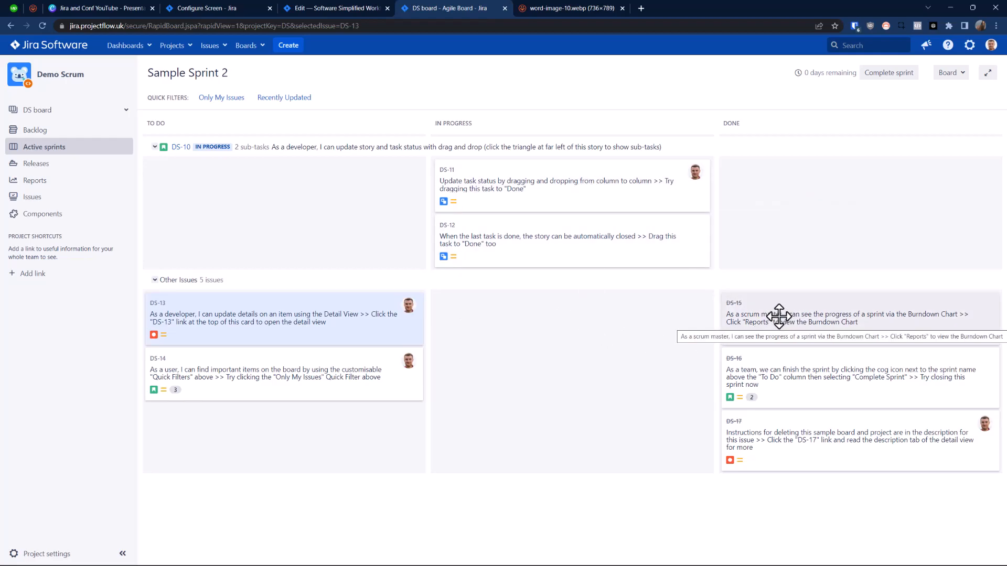
pyautogui.moveTo(779, 315); pyautogui.dragTo(756, 312)
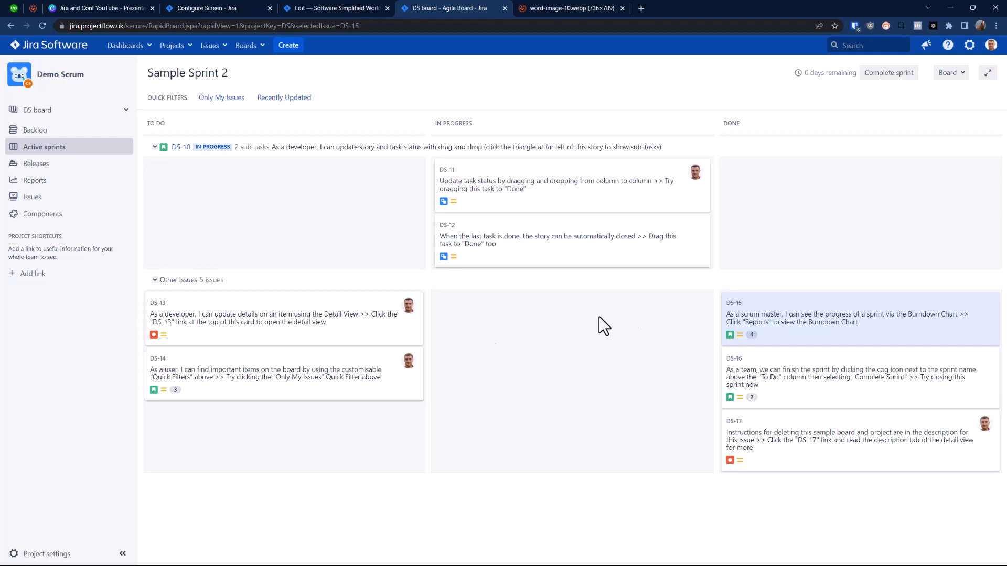
# Step: Open issue DS-15 in a separate browser tab and review its activity stream
pyautogui.click(834, 315)
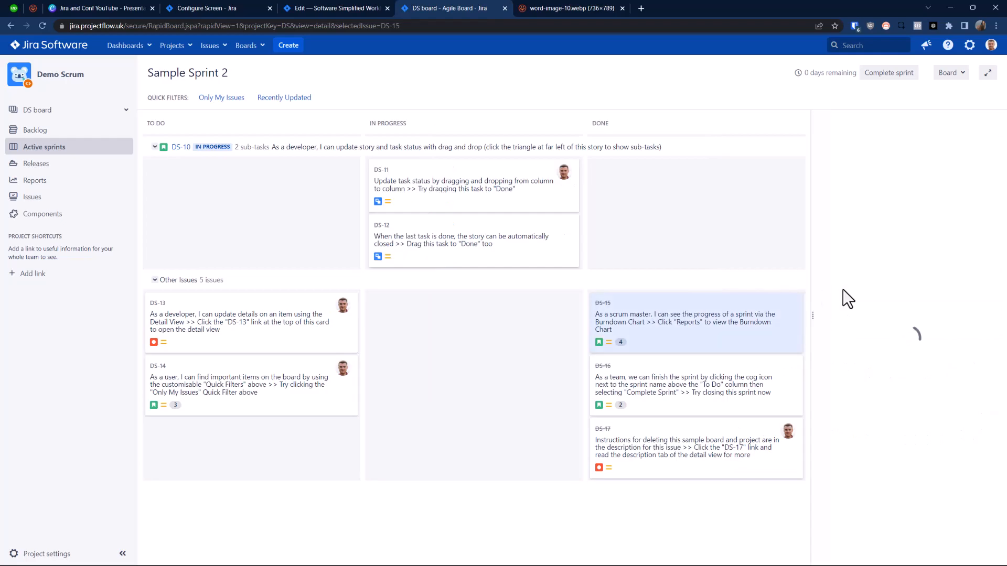
pyautogui.rightClick(891, 125)
pyautogui.click(781, 131)
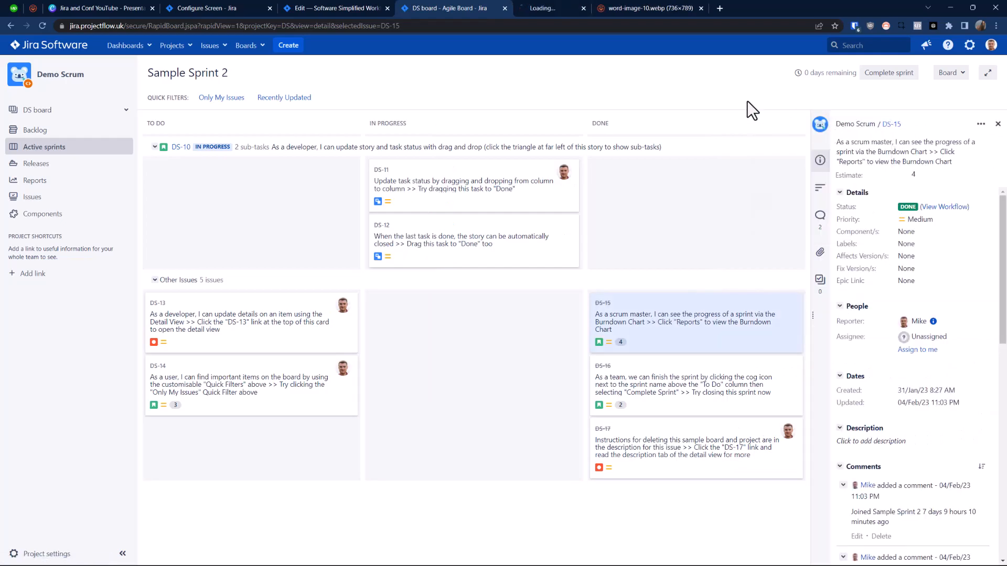
pyautogui.click(590, 8)
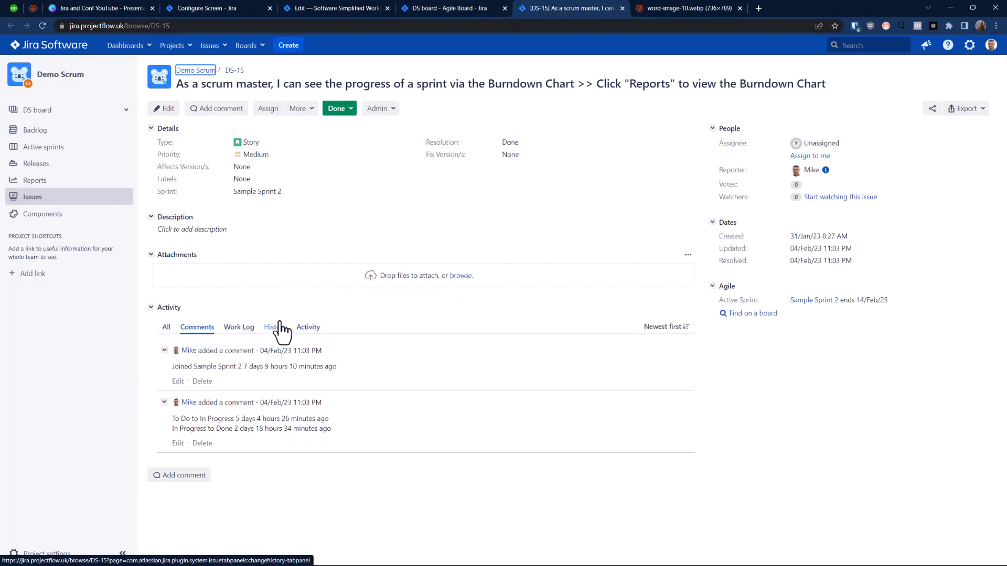
pyautogui.click(309, 330)
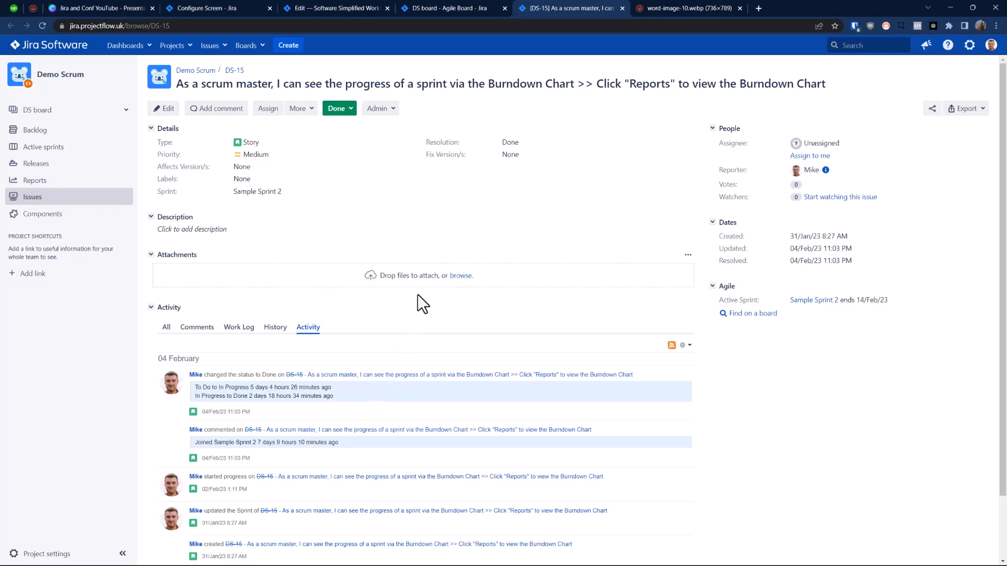
# Step: Return to the workflow diagram and place the Completed status directly beneath Done
pyautogui.click(453, 7)
pyautogui.click(327, 8)
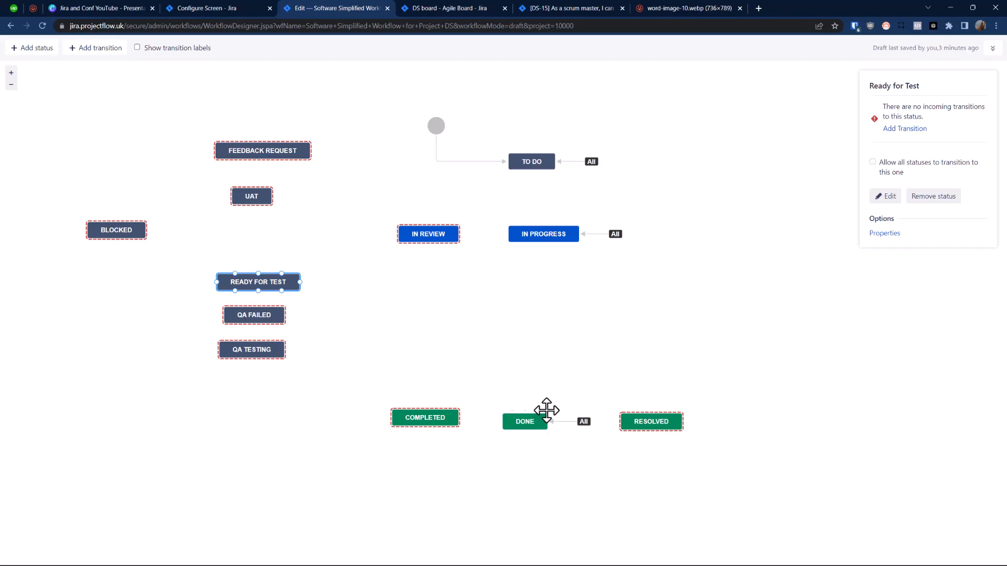
pyautogui.moveTo(436, 418); pyautogui.dragTo(428, 423)
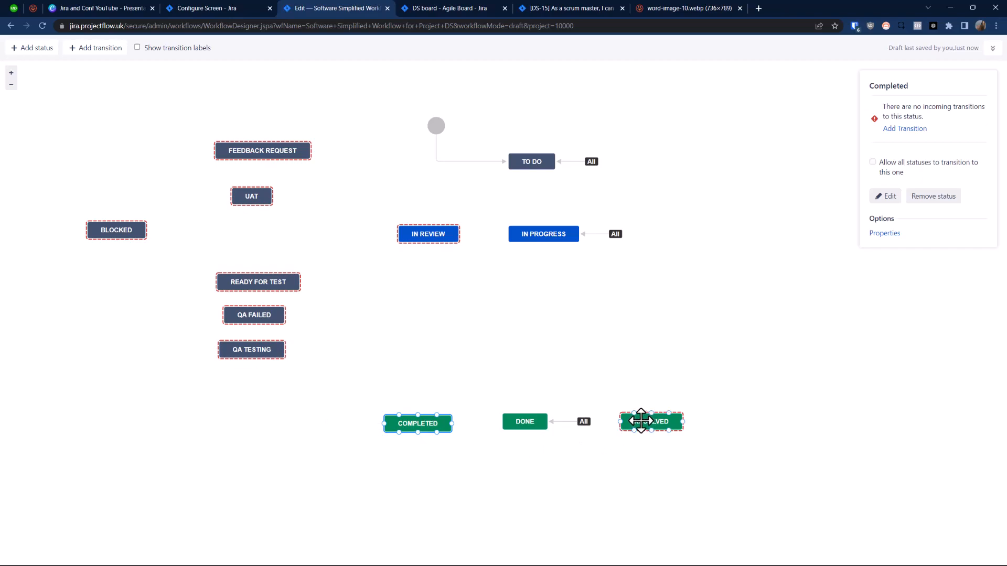
pyautogui.click(525, 423)
pyautogui.moveTo(523, 431); pyautogui.dragTo(539, 419)
pyautogui.moveTo(419, 427); pyautogui.dragTo(516, 466)
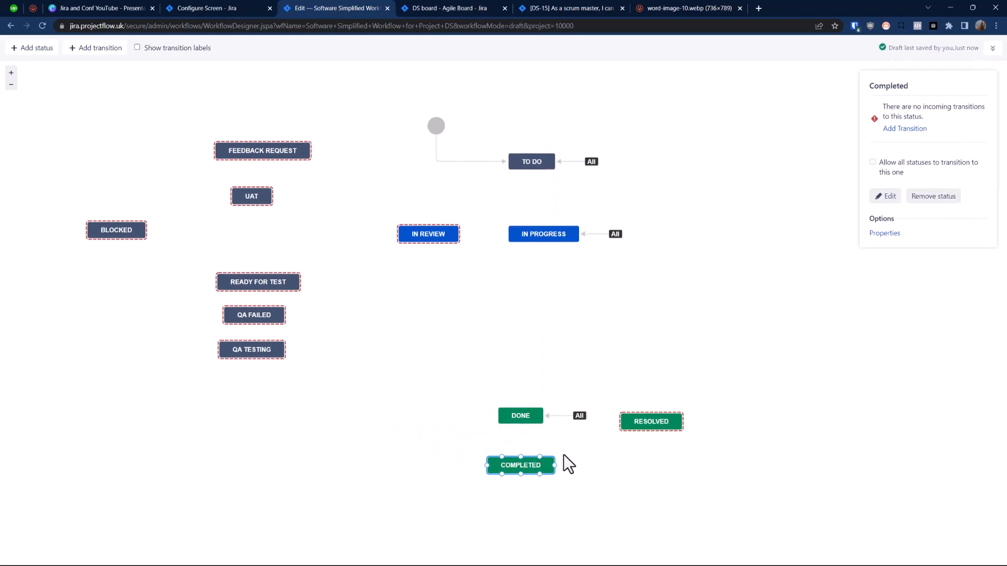
# Step: Remove the Resolved status from the workflow
pyautogui.click(640, 420)
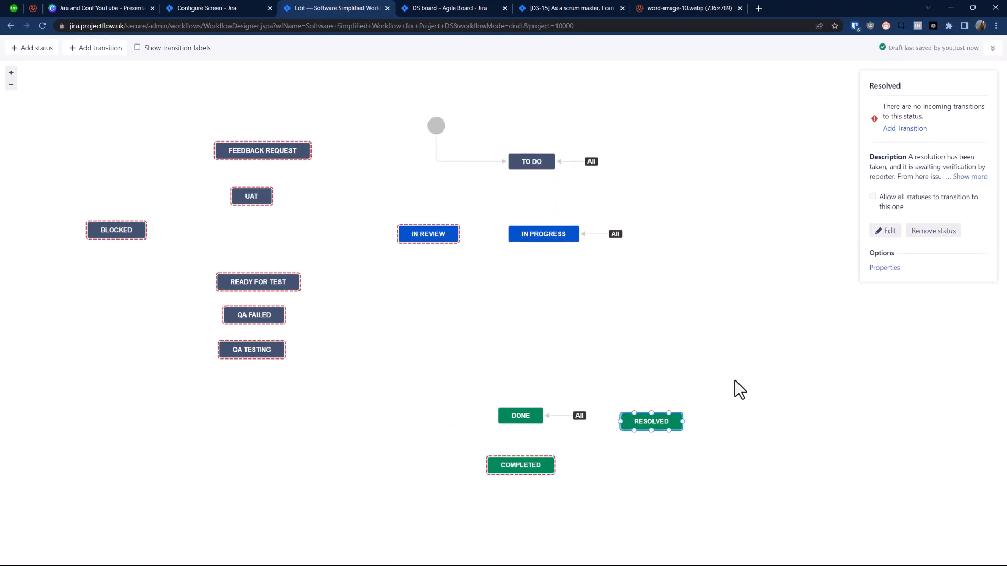
pyautogui.click(942, 231)
pyautogui.click(589, 337)
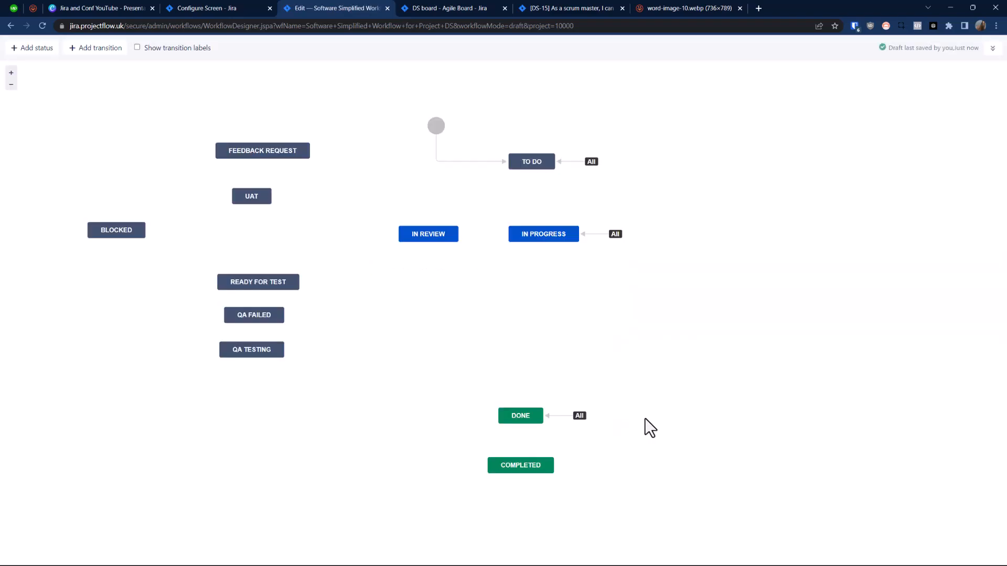
# Step: Compare Completed with Done, and inspect the options of the transitions from all statuses into In Progress and Done
pyautogui.click(529, 466)
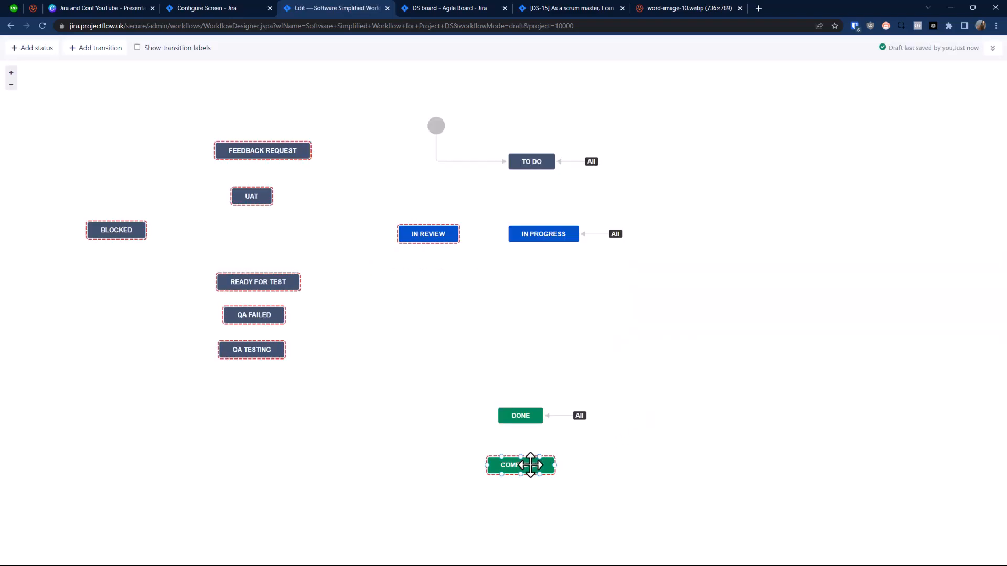
pyautogui.click(517, 416)
pyautogui.click(598, 235)
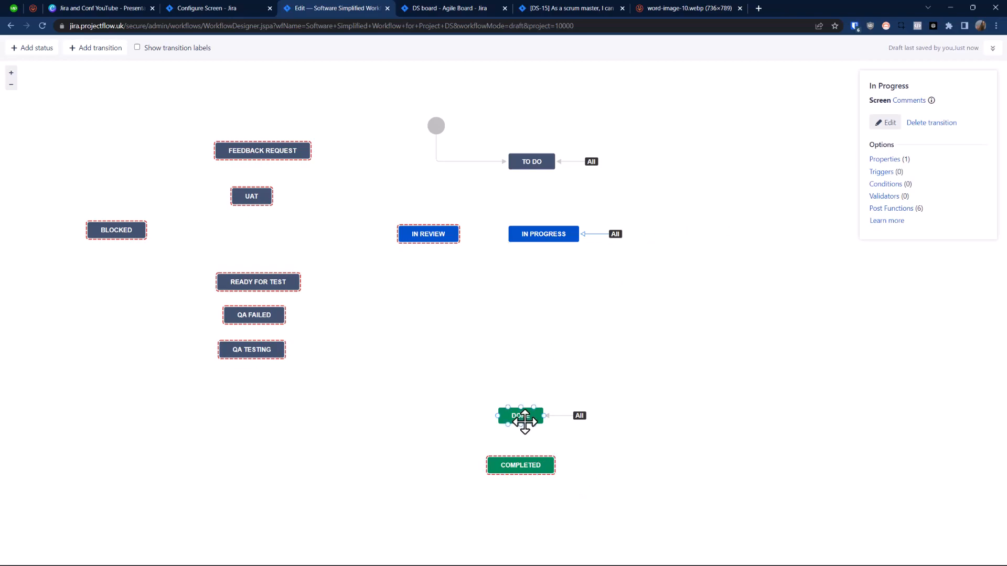
pyautogui.click(563, 416)
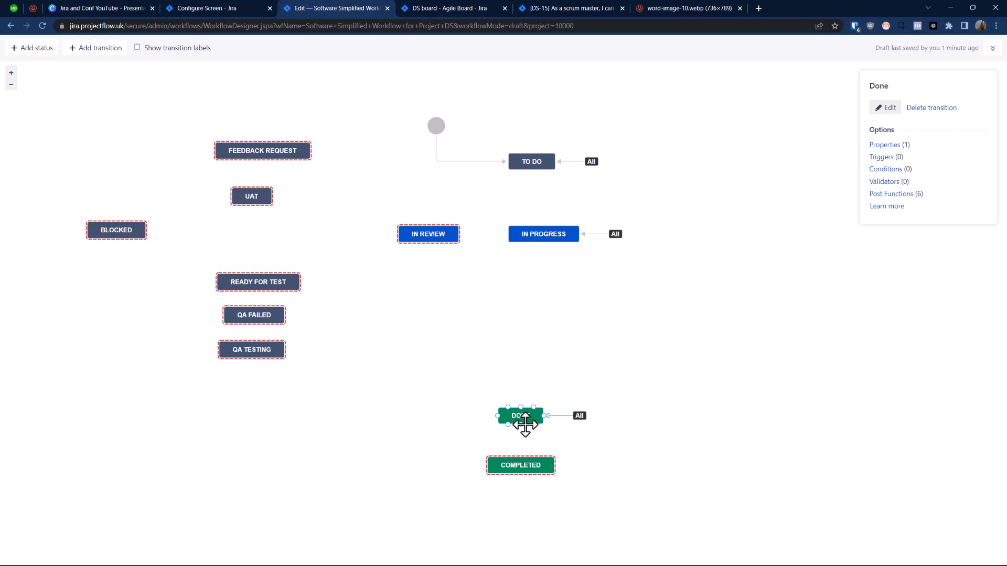
# Step: Rearrange the diagram by spacing Done and Completed, and placing QA Testing above Done, QA Failed beside it, and Ready for Test below In Progress
pyautogui.moveTo(521, 465); pyautogui.dragTo(520, 471)
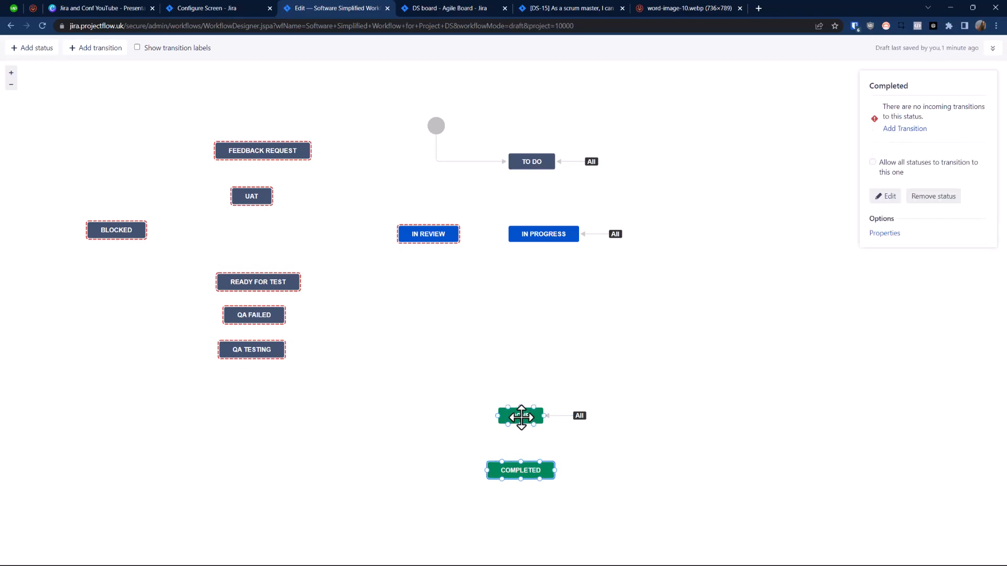
pyautogui.moveTo(519, 416); pyautogui.dragTo(519, 423)
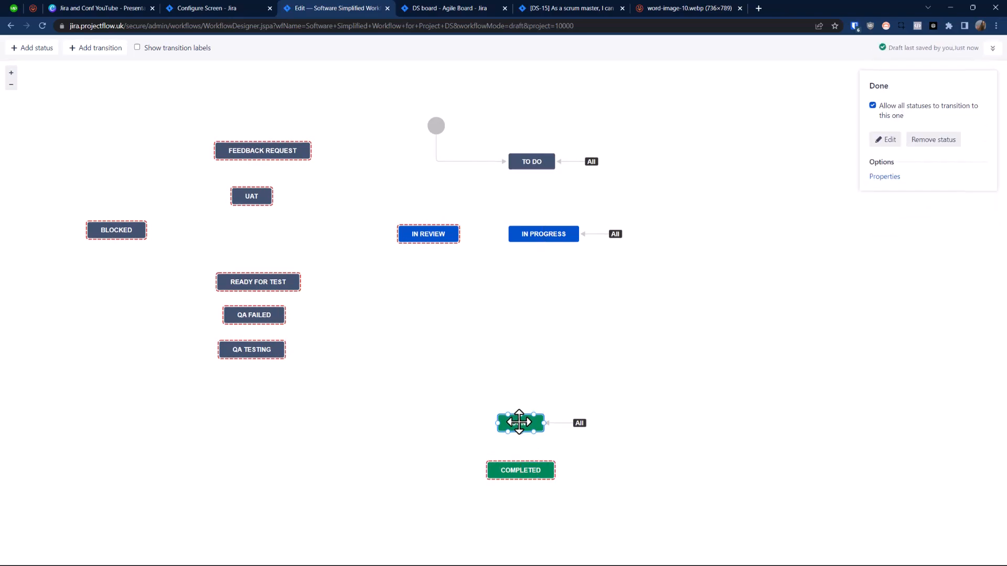
pyautogui.moveTo(268, 350); pyautogui.dragTo(531, 386)
pyautogui.moveTo(254, 317); pyautogui.dragTo(392, 384)
pyautogui.moveTo(252, 281); pyautogui.dragTo(517, 324)
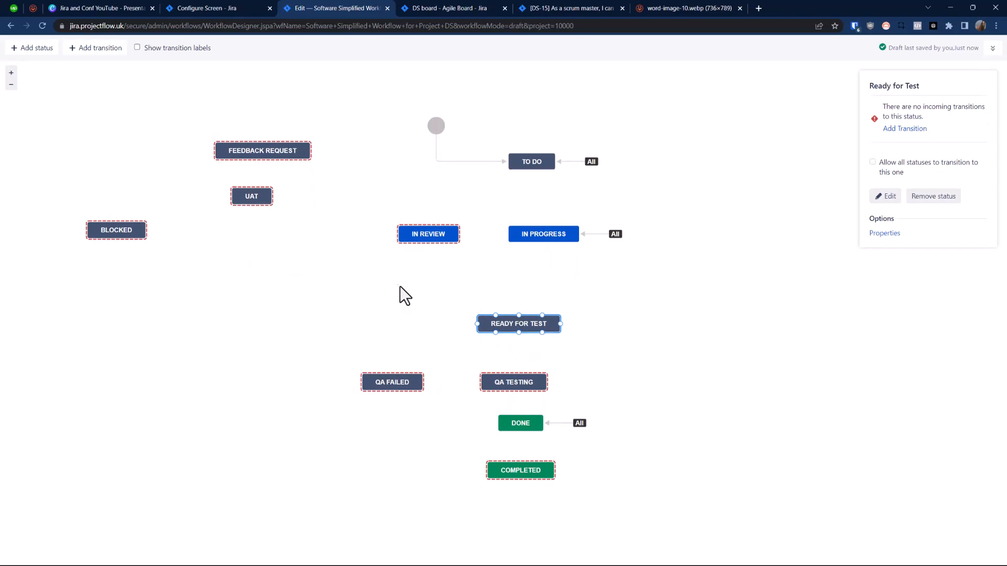
pyautogui.moveTo(457, 241); pyautogui.dragTo(434, 234)
pyautogui.moveTo(551, 233); pyautogui.dragTo(517, 321)
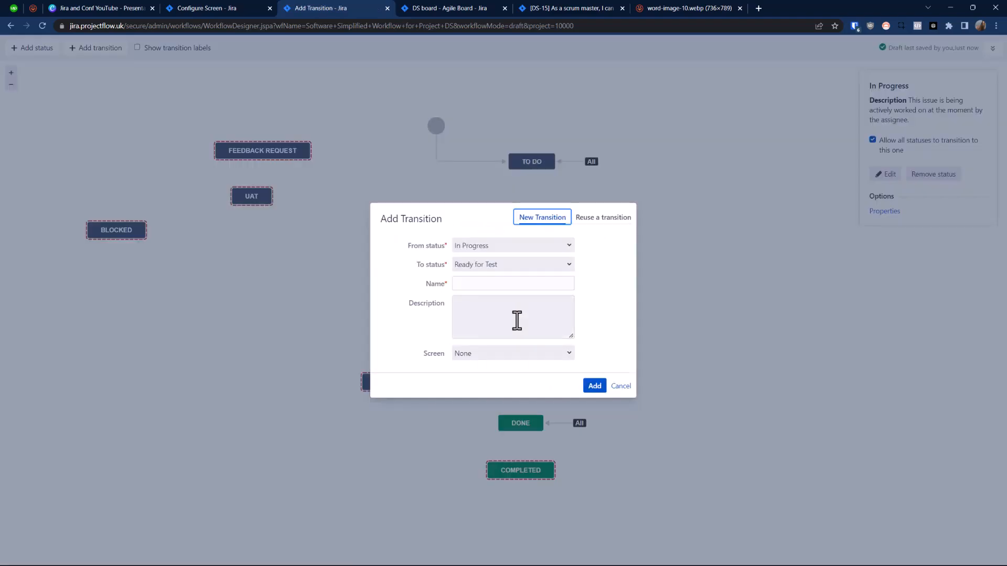
pyautogui.click(507, 265)
pyautogui.write('ads/2018/06/word-image-10.webp')
pyautogui.press('Escape')
# Step: Add a transition named Ready for Test from the In Progress status to the Ready for Test status
pyautogui.moveTo(517, 243); pyautogui.dragTo(517, 313)
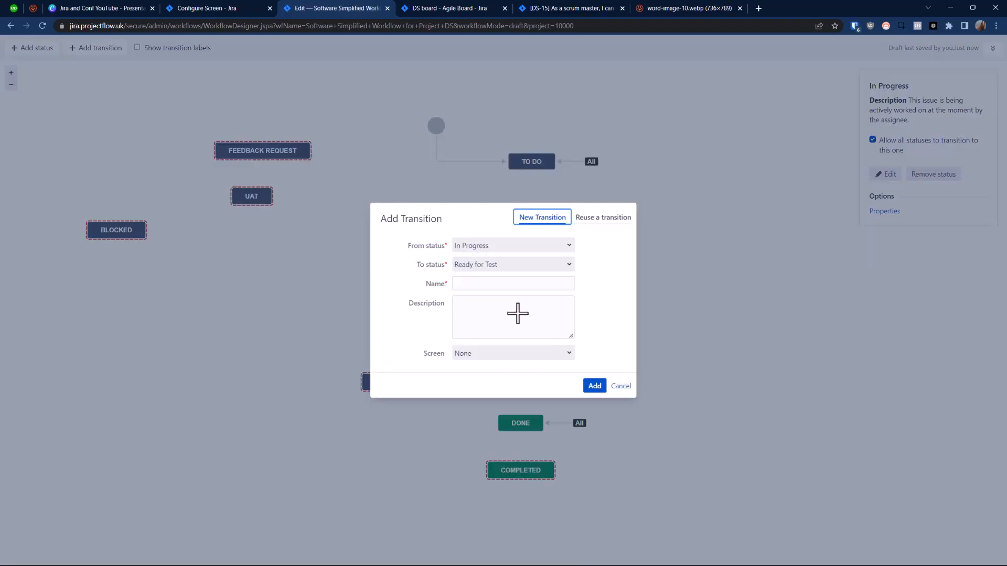
pyautogui.click(513, 265)
pyautogui.hotkey('ctrl', 'c')
pyautogui.click(633, 262)
pyautogui.click(509, 286)
pyautogui.hotkey('ctrl', 'v')
pyautogui.click(595, 387)
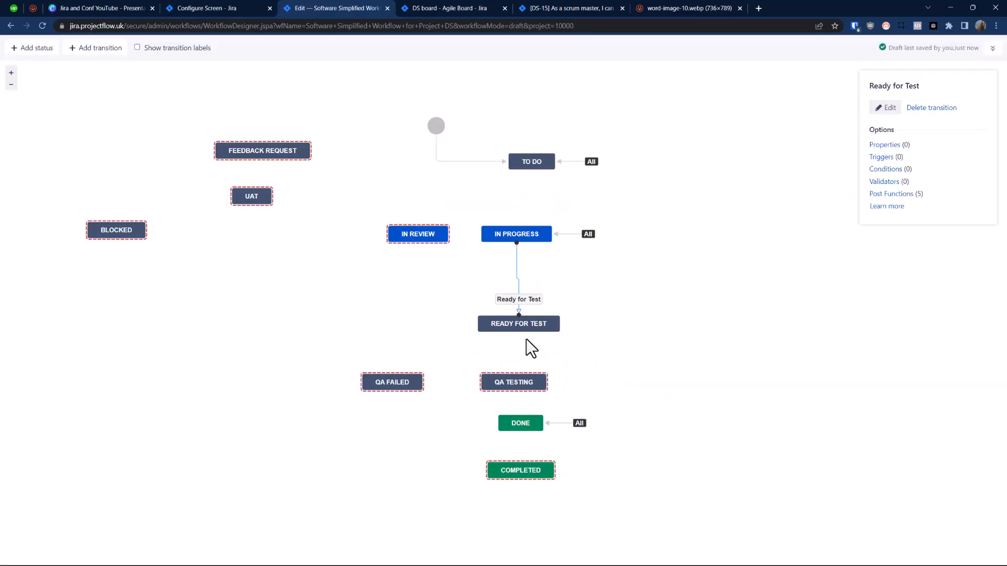
# Step: Bring Ready for Test closer to In Progress and add a transition named QA Testing from Ready for Test to QA Testing
pyautogui.moveTo(508, 331); pyautogui.dragTo(506, 303)
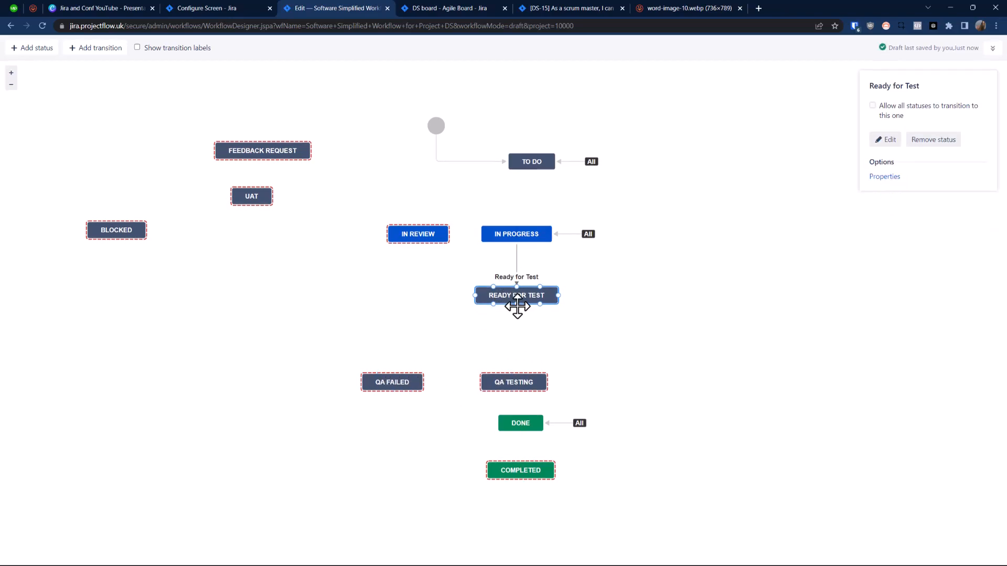
pyautogui.moveTo(517, 298); pyautogui.dragTo(515, 382)
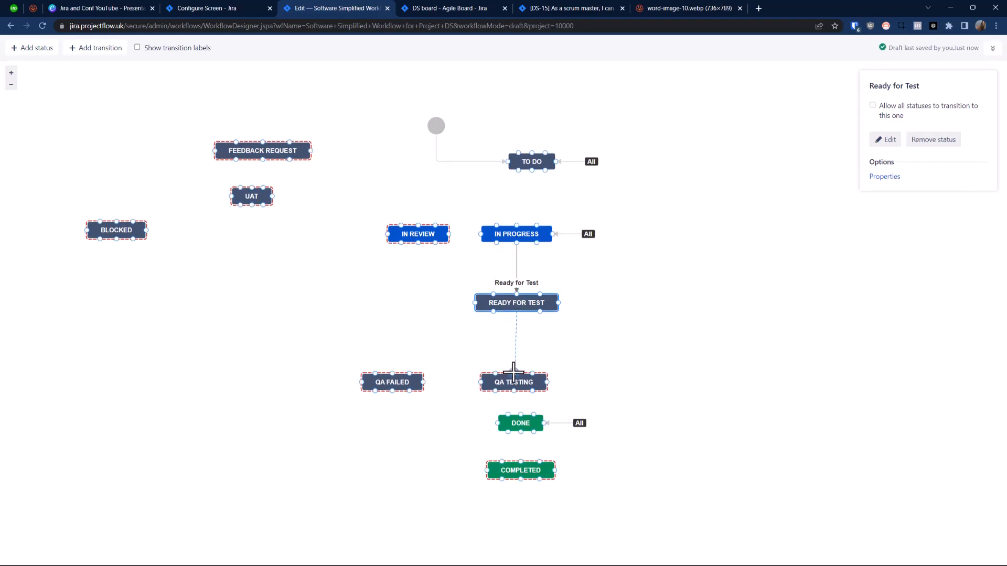
pyautogui.click(495, 266)
pyautogui.hotkey('ctrl', 'c')
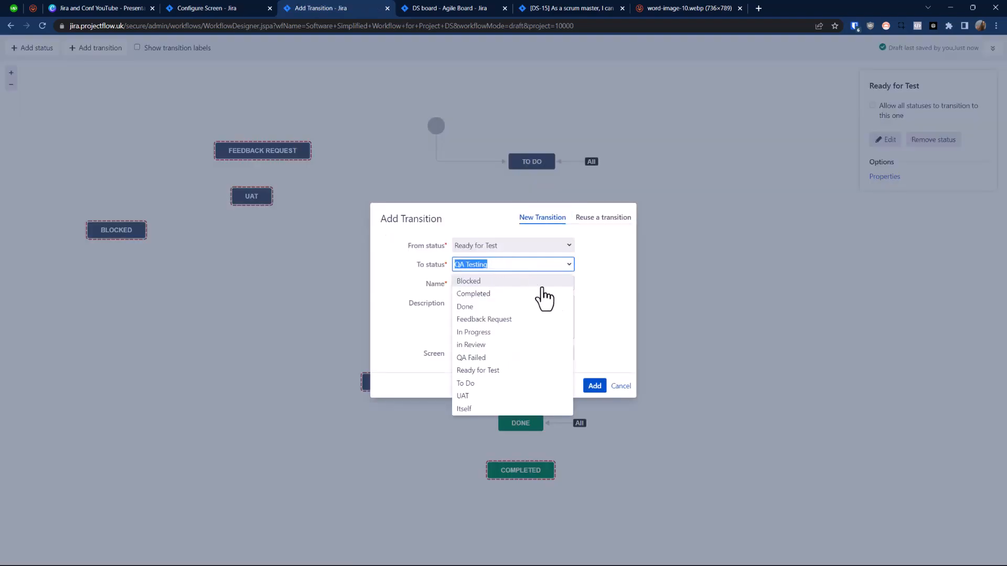
pyautogui.click(621, 273)
pyautogui.click(503, 285)
pyautogui.hotkey('ctrl', 'v')
pyautogui.click(594, 386)
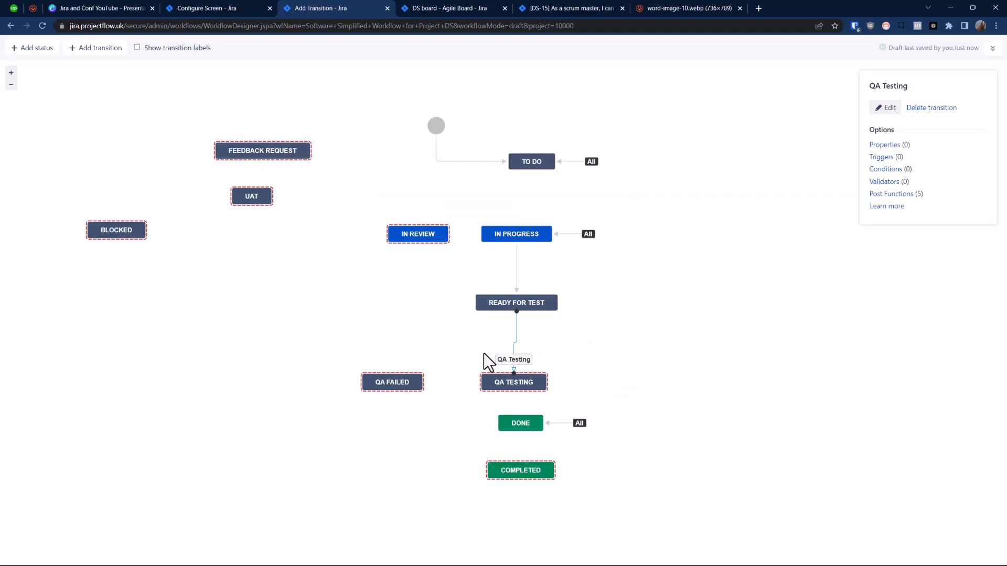
pyautogui.moveTo(518, 380); pyautogui.dragTo(398, 383)
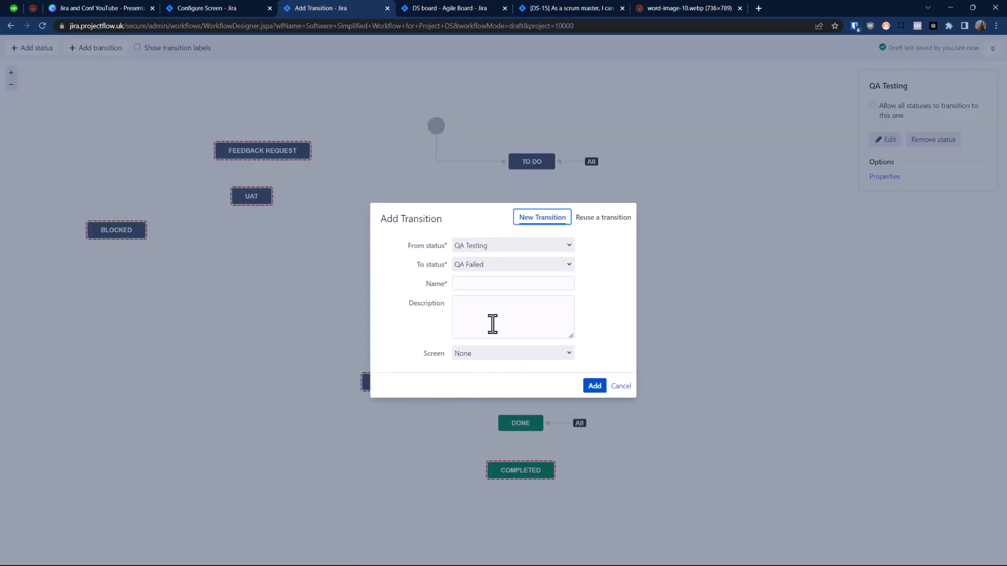
pyautogui.click(488, 264)
pyautogui.write('QA Testing')
pyautogui.click(570, 272)
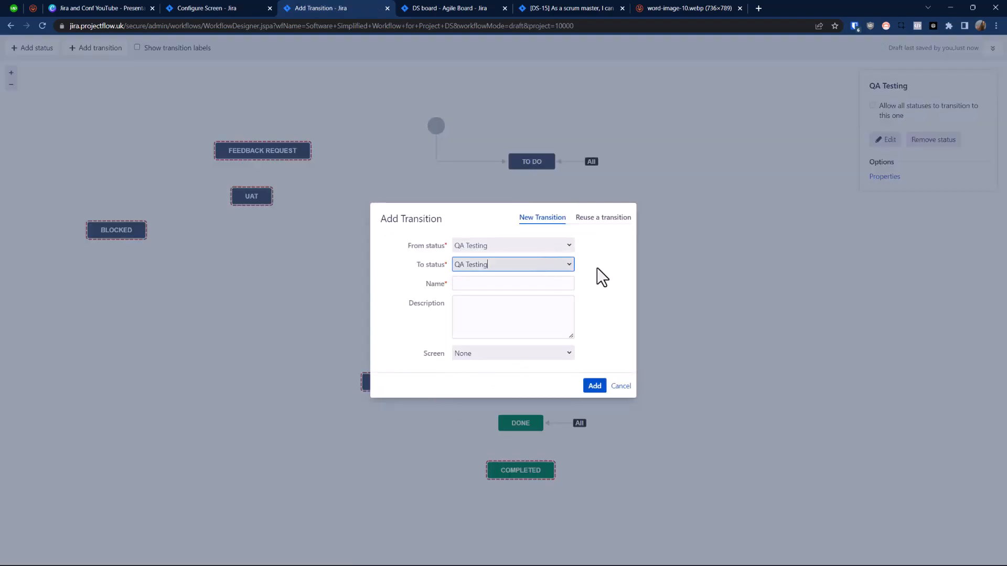
pyautogui.click(621, 387)
# Step: Add a transition named QA Failed from QA Testing to QA Failed, and align the QA Failed status with QA Testing
pyautogui.moveTo(483, 379); pyautogui.dragTo(399, 382)
pyautogui.click(512, 261)
pyautogui.click(530, 284)
pyautogui.write('QA Failed')
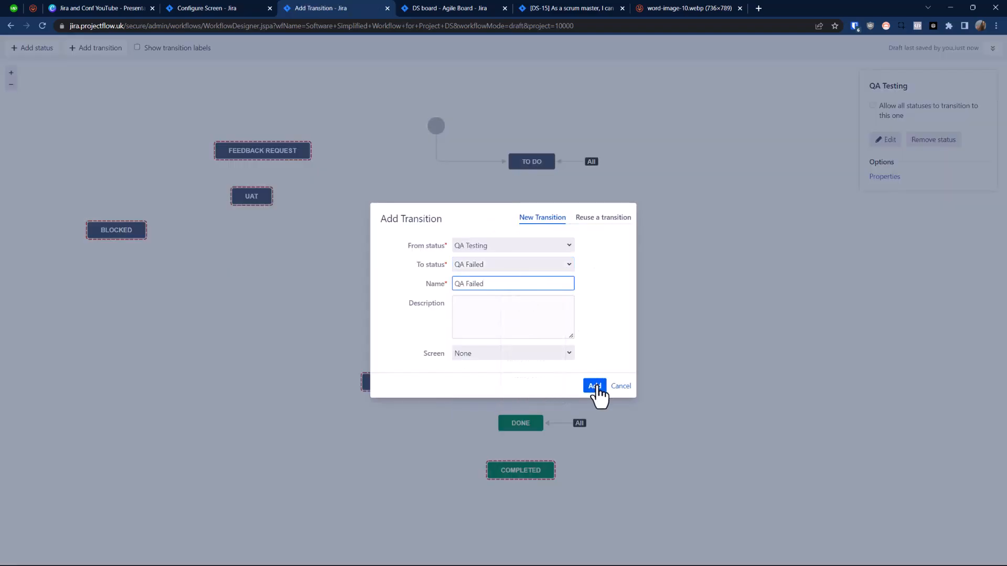
pyautogui.click(595, 387)
pyautogui.click(395, 378)
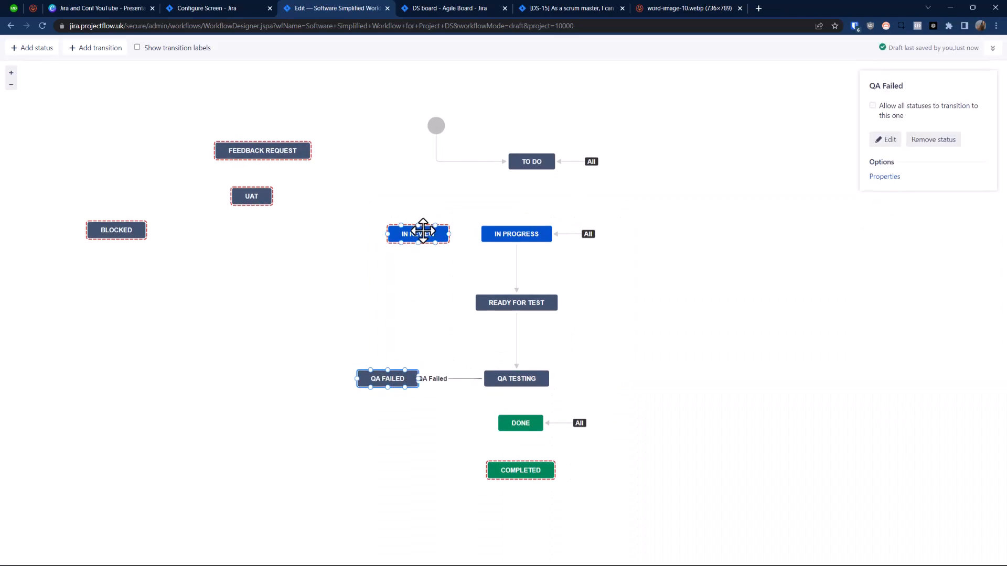
# Step: Place In Review on the far side of In Progress, allow all statuses to transition to it, and shift To Do above In Progress
pyautogui.moveTo(418, 234); pyautogui.dragTo(697, 236)
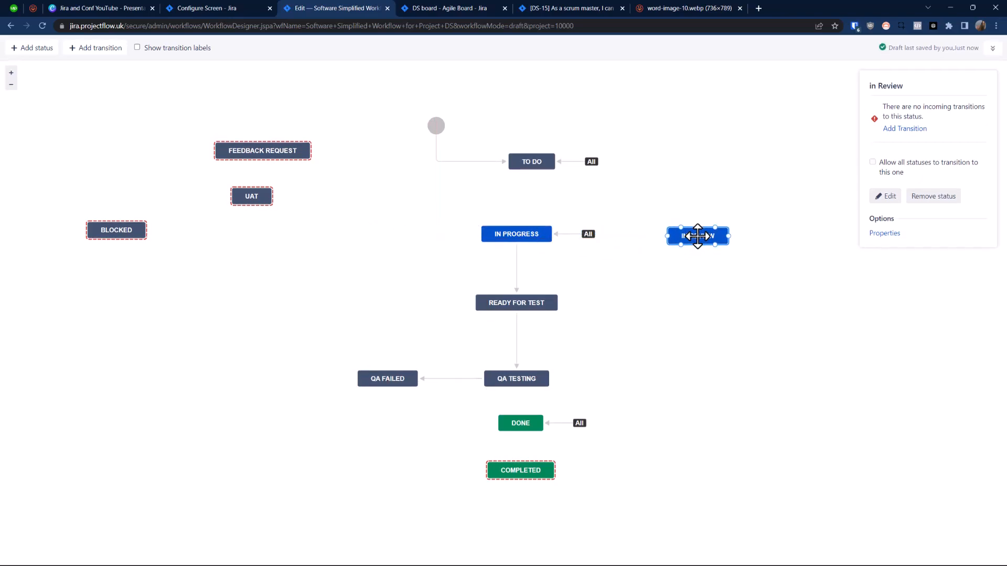
pyautogui.click(879, 163)
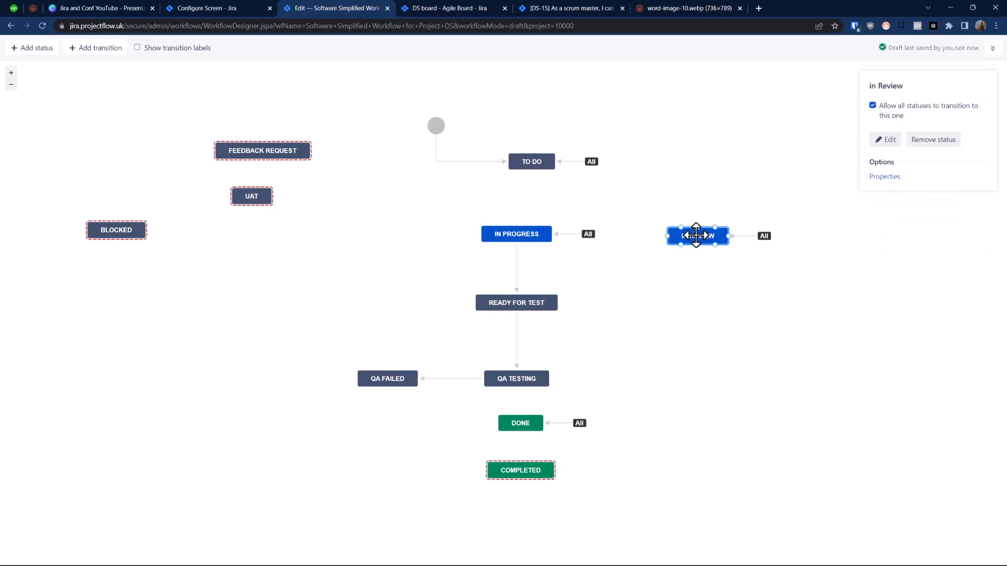
pyautogui.moveTo(531, 159); pyautogui.dragTo(509, 176)
# Step: Remove the UAT status from the workflow
pyautogui.click(263, 201)
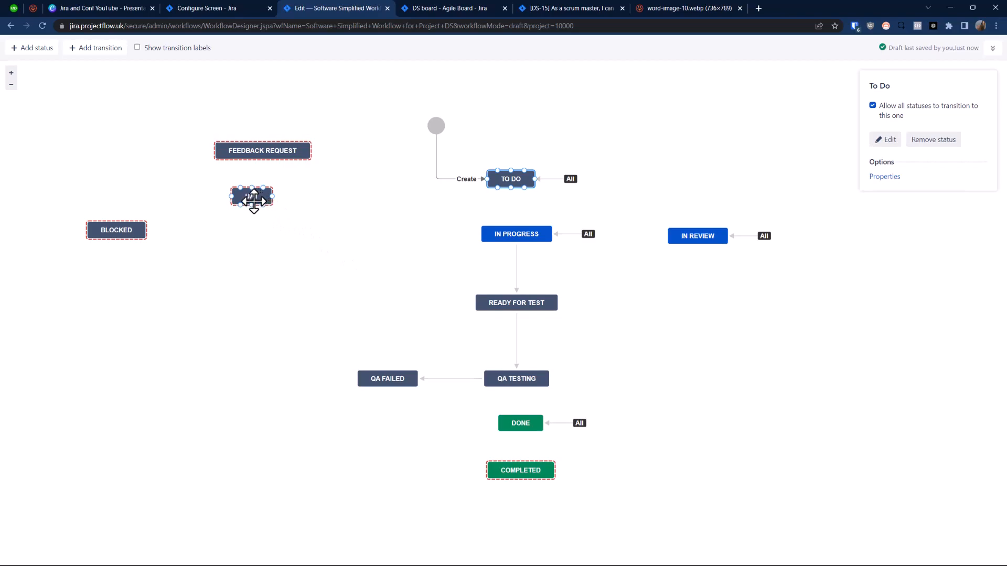
pyautogui.moveTo(250, 202); pyautogui.dragTo(265, 250)
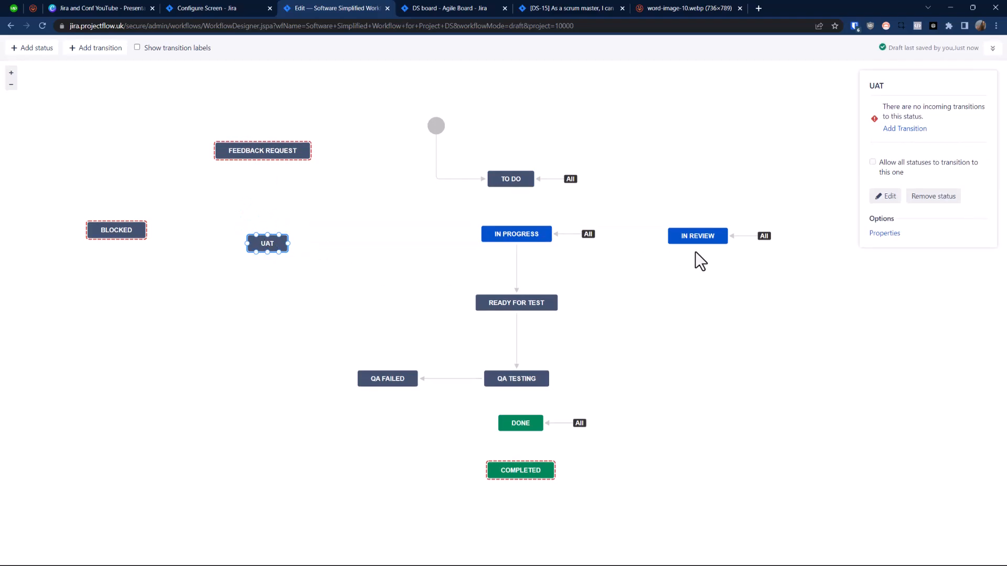
pyautogui.click(931, 197)
pyautogui.click(589, 334)
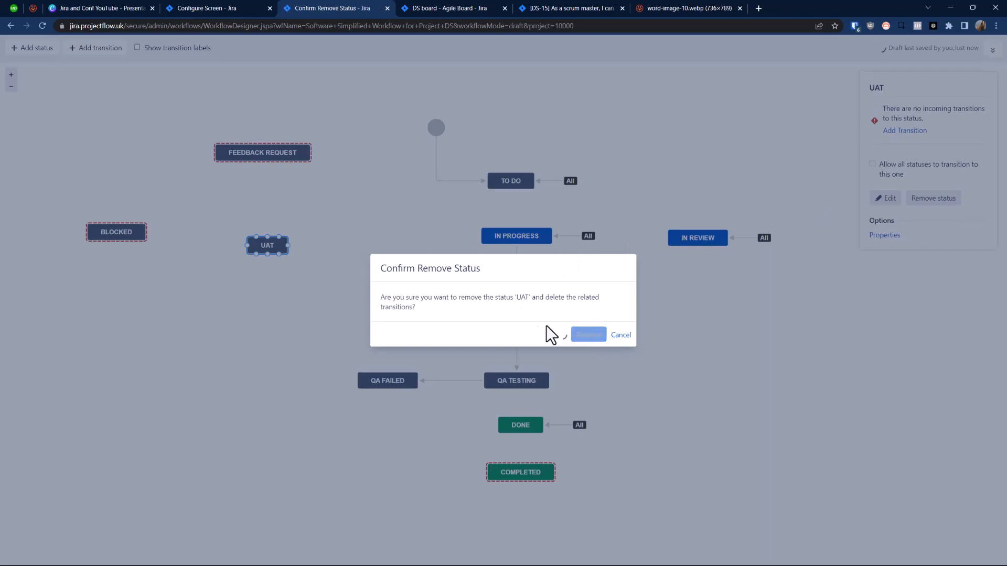
# Step: Place Feedback Request beside QA Testing and Blocked beside Ready for Test, allowing all statuses to transition to each of them
pyautogui.moveTo(252, 154); pyautogui.dragTo(261, 245)
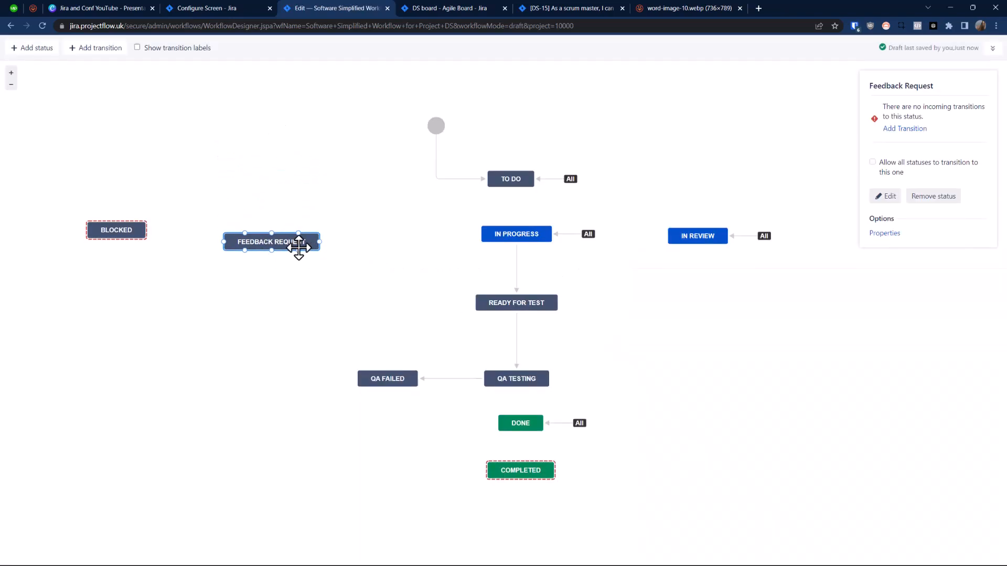
pyautogui.moveTo(298, 245); pyautogui.dragTo(715, 379)
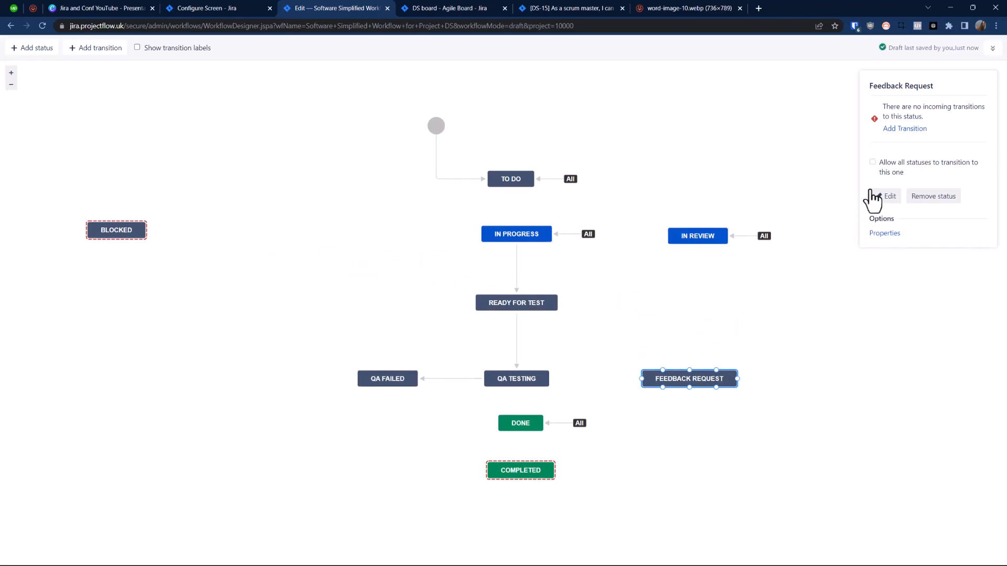
pyautogui.click(873, 163)
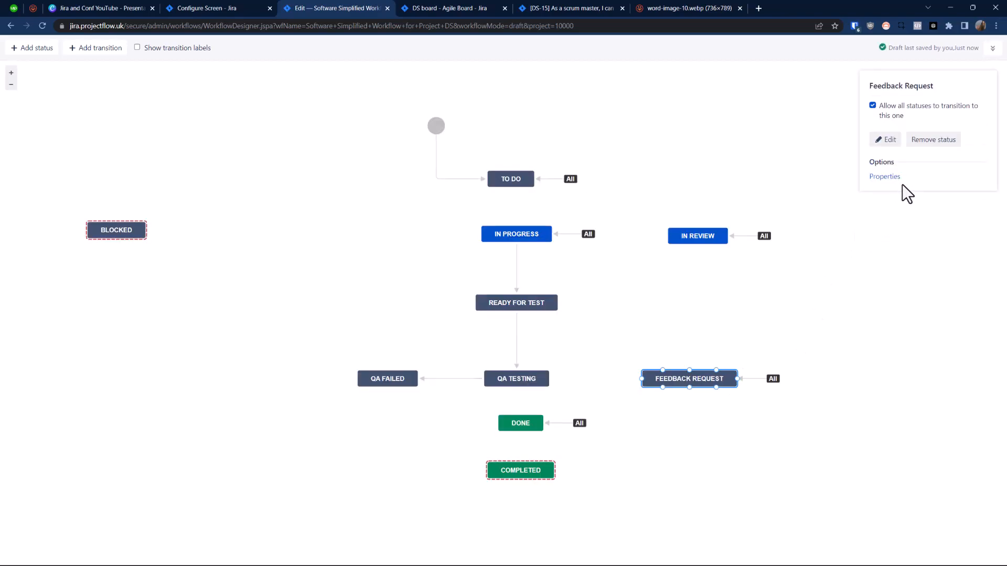
pyautogui.moveTo(122, 236); pyautogui.dragTo(392, 303)
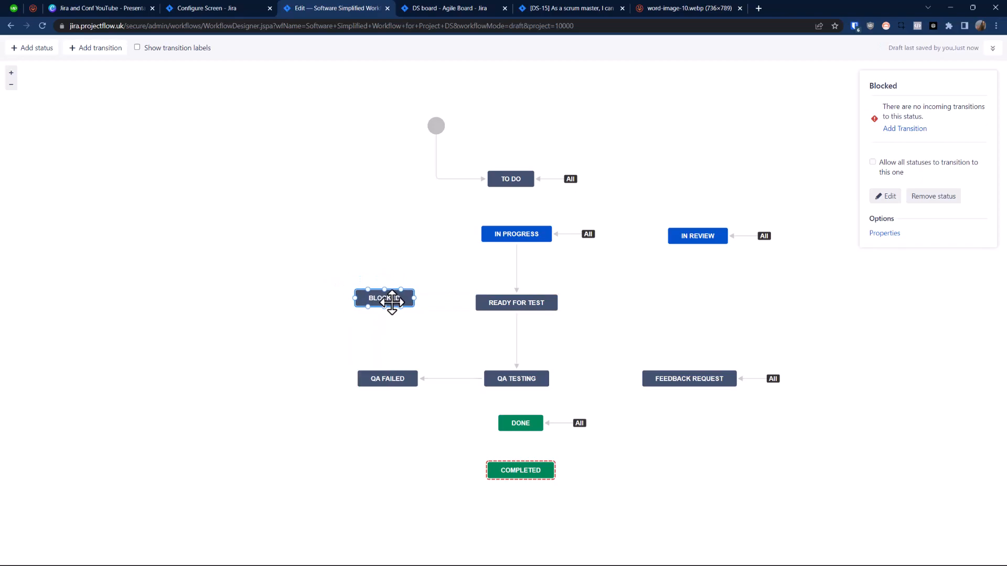
pyautogui.click(873, 162)
# Step: Align Done beneath QA Testing and remove the Completed status from the workflow
pyautogui.moveTo(534, 423); pyautogui.dragTo(528, 423)
pyautogui.click(519, 471)
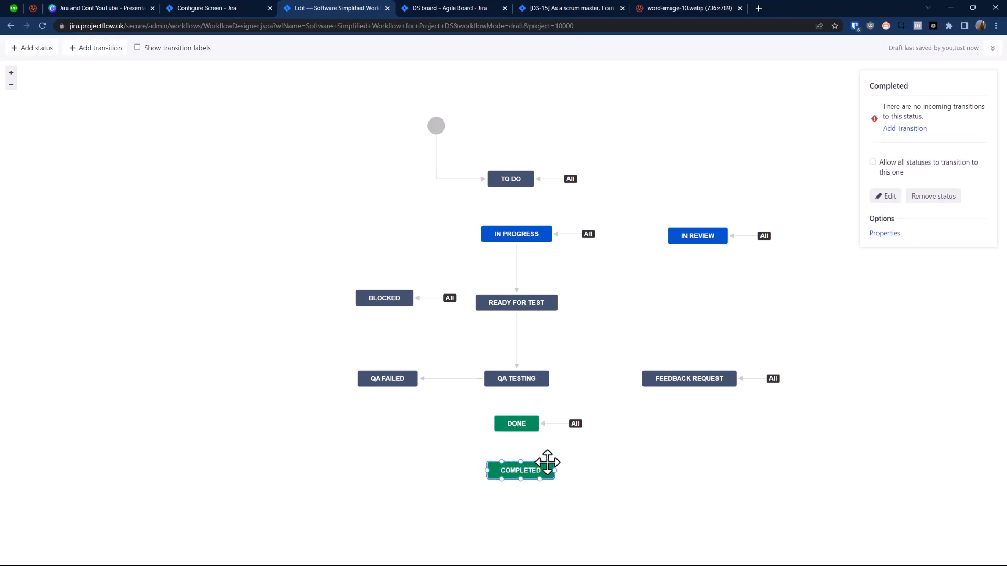
pyautogui.click(938, 196)
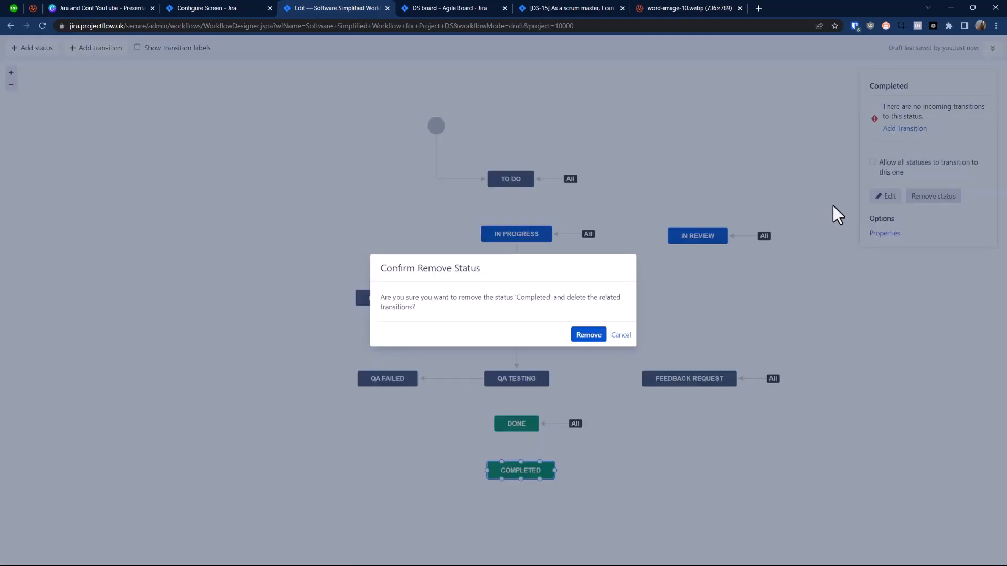
pyautogui.click(578, 342)
# Step: Move Done further below QA Testing and nudge To Do into line above In Progress
pyautogui.moveTo(515, 429); pyautogui.dragTo(525, 454)
pyautogui.click(511, 182)
pyautogui.moveTo(510, 182); pyautogui.dragTo(513, 182)
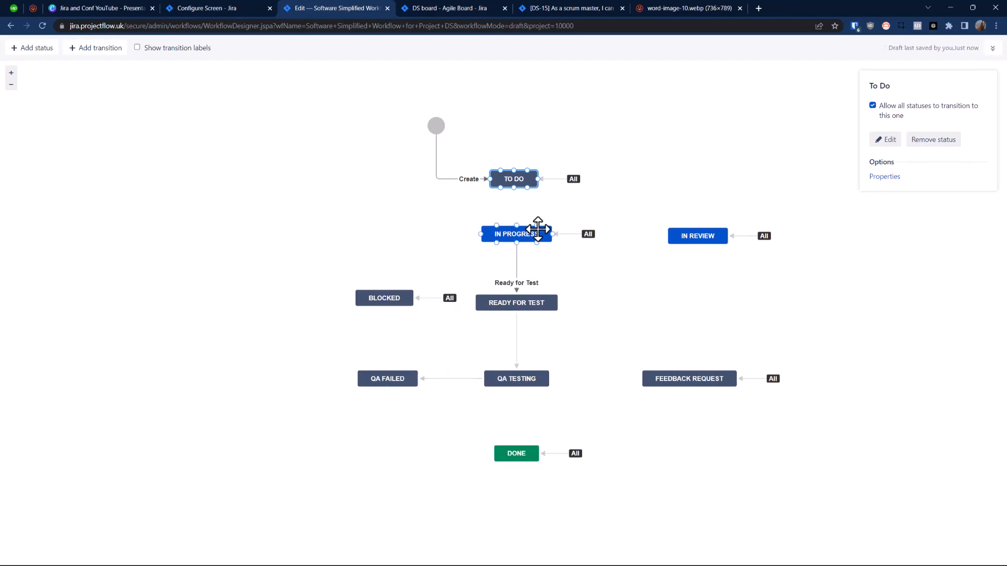
# Step: Delete the transition from all statuses into In Progress
pyautogui.click(410, 377)
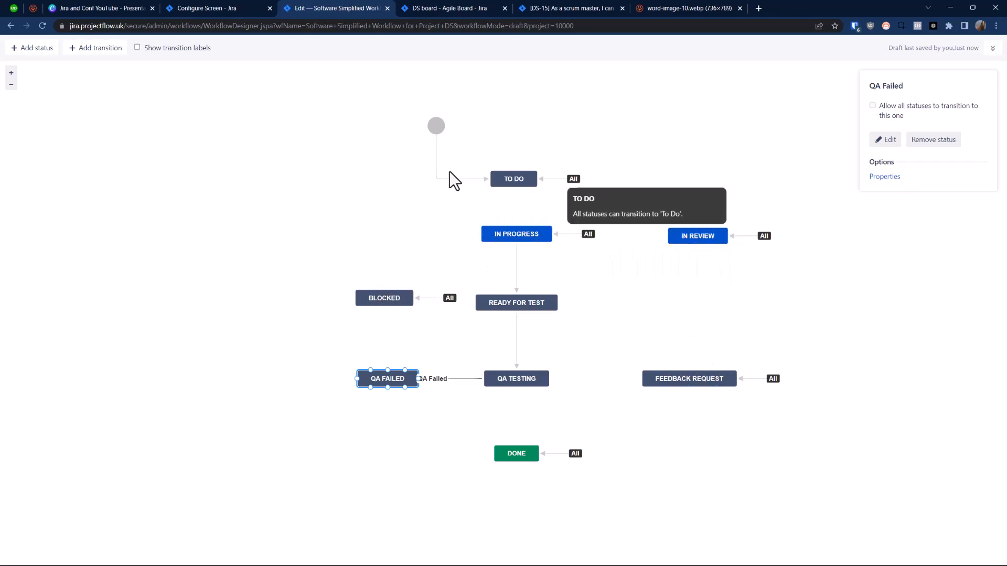
pyautogui.click(573, 234)
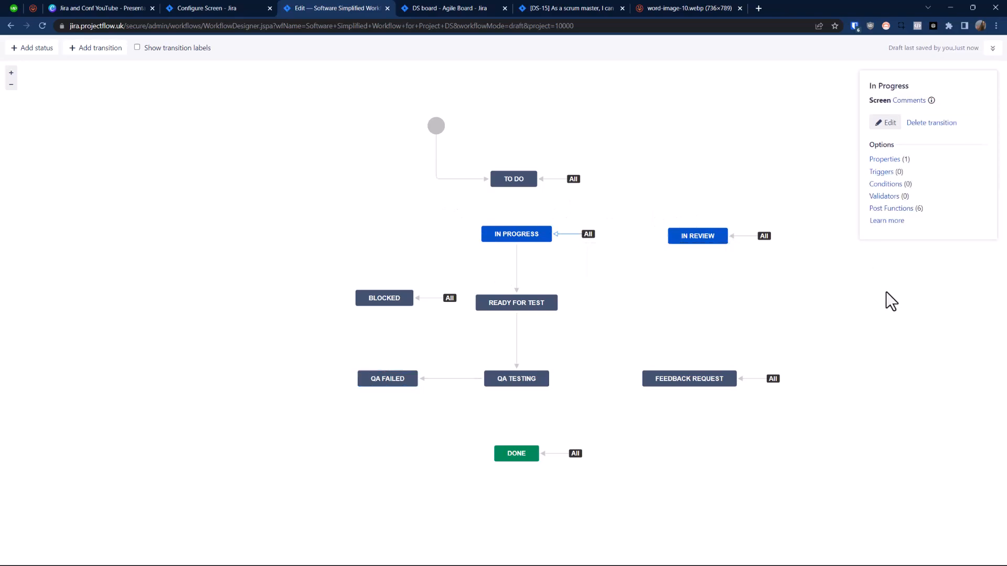
pyautogui.click(939, 123)
pyautogui.click(587, 330)
# Step: Add a transition named In Progress from To Do to In Progress, and allow all statuses to transition to In Progress
pyautogui.click(511, 181)
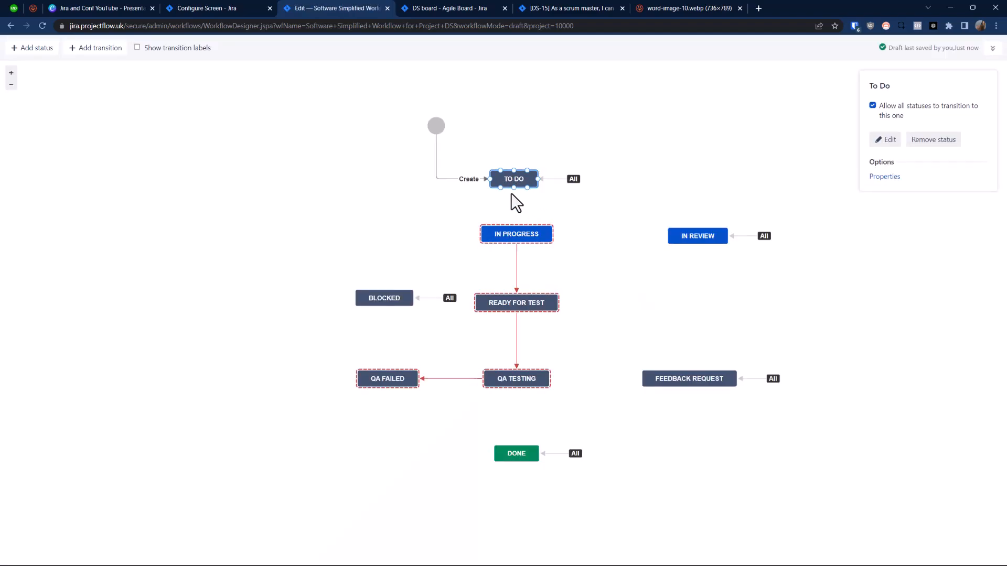
pyautogui.moveTo(514, 187); pyautogui.dragTo(517, 227)
pyautogui.click(490, 264)
pyautogui.hotkey('ctrl', 'c')
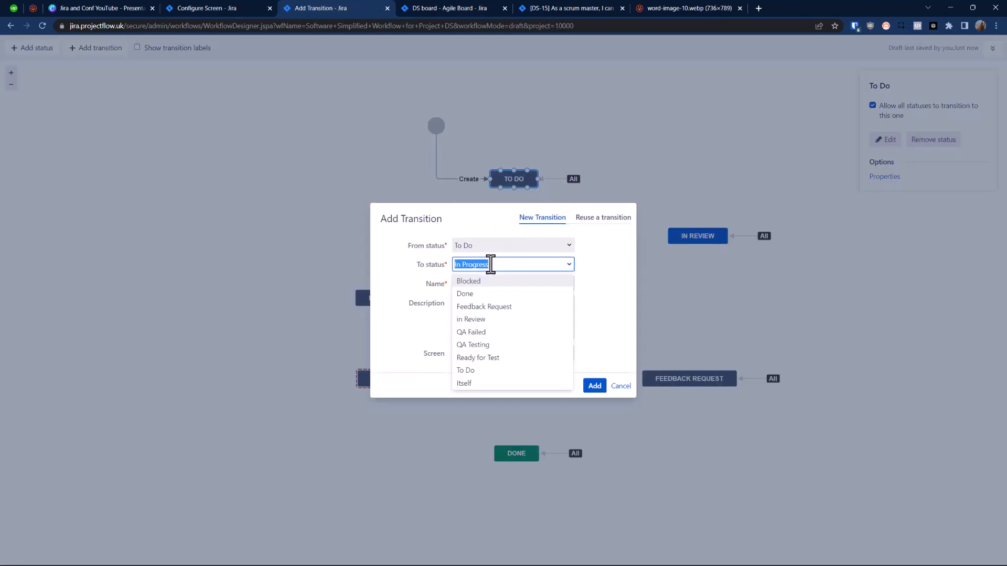
pyautogui.click(606, 273)
pyautogui.click(513, 285)
pyautogui.hotkey('ctrl', 'v')
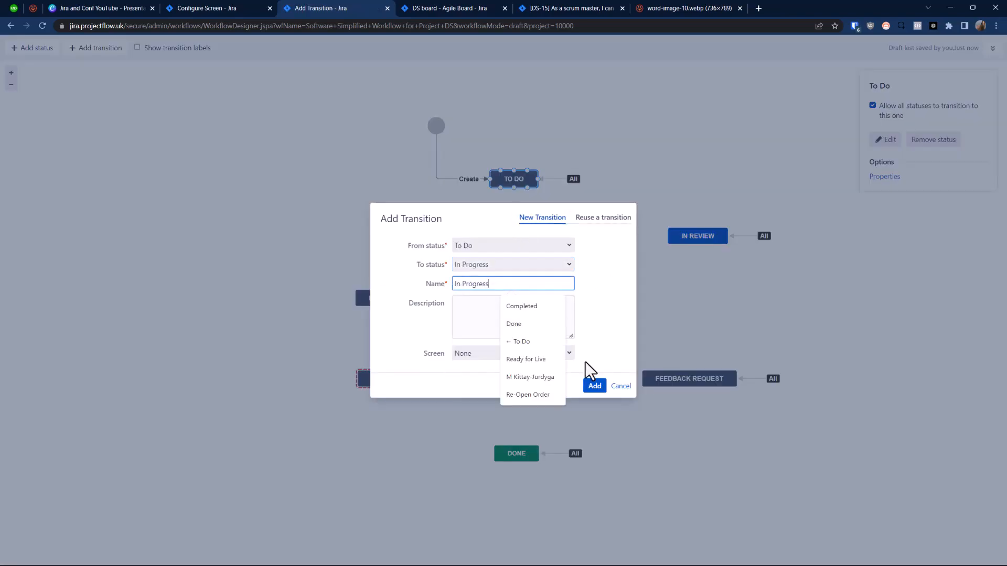
pyautogui.click(592, 388)
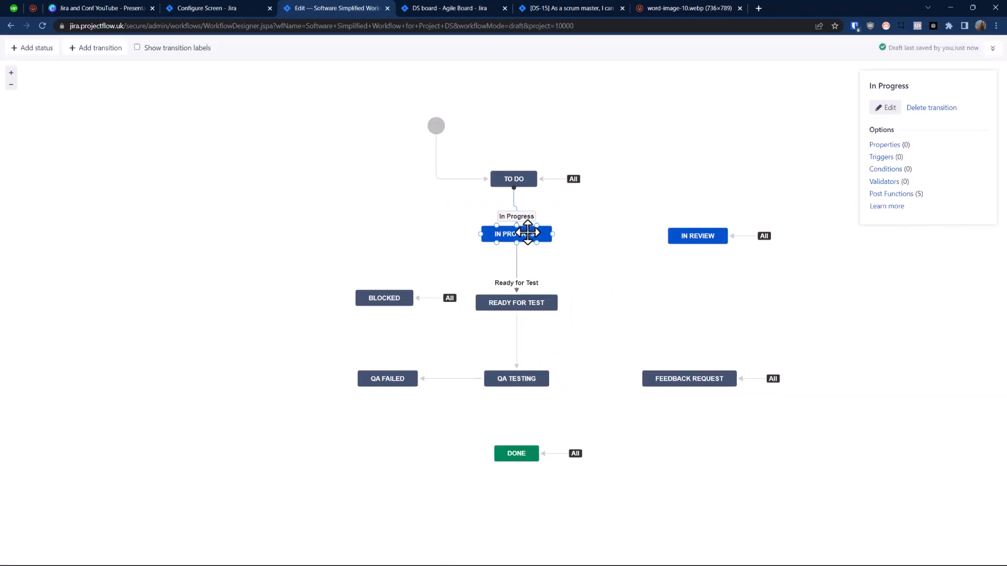
pyautogui.click(543, 233)
pyautogui.click(886, 141)
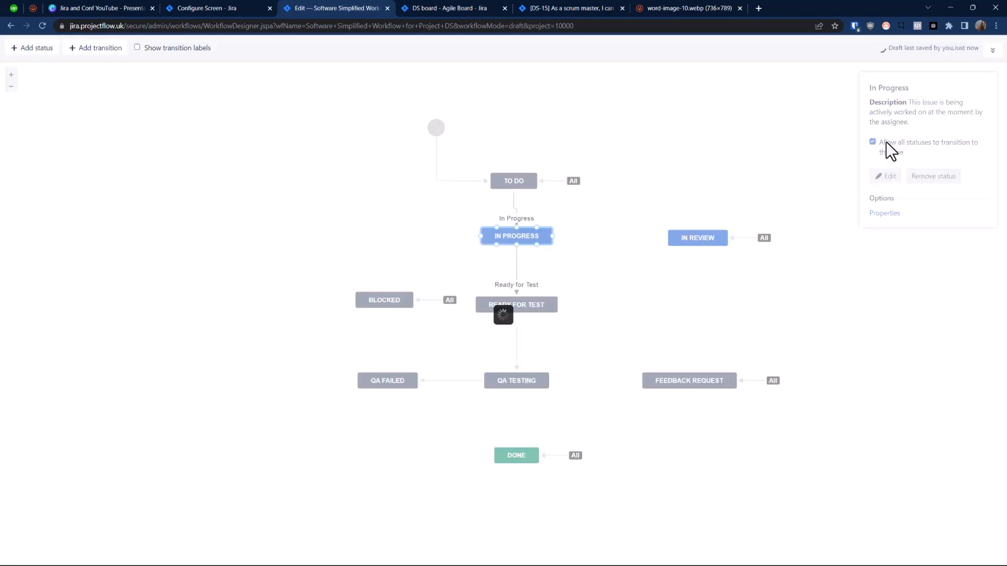
# Step: Delete the transition from all statuses into To Do and nudge the To Do status into line above In Progress
pyautogui.click(559, 178)
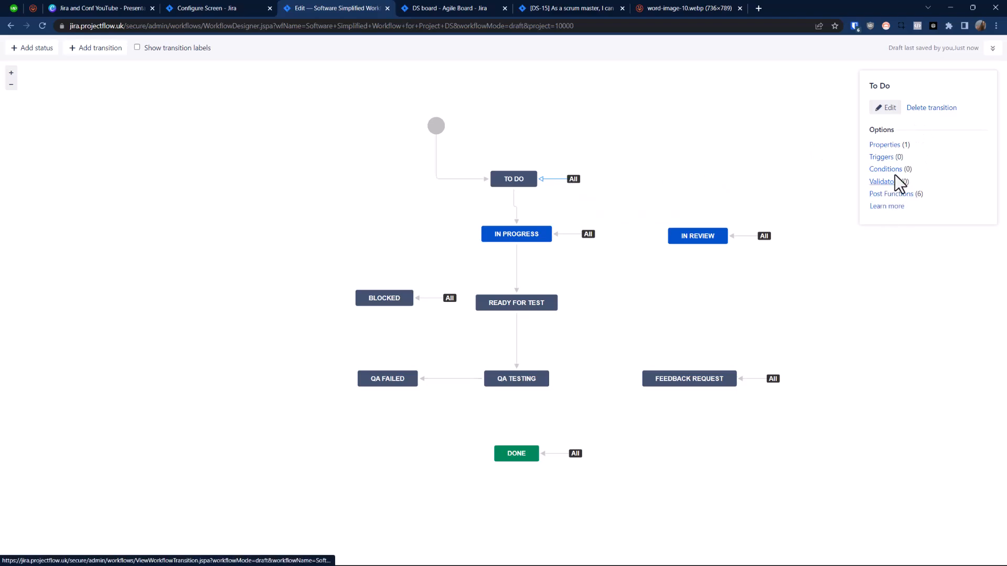
pyautogui.click(924, 109)
pyautogui.click(584, 331)
pyautogui.click(518, 180)
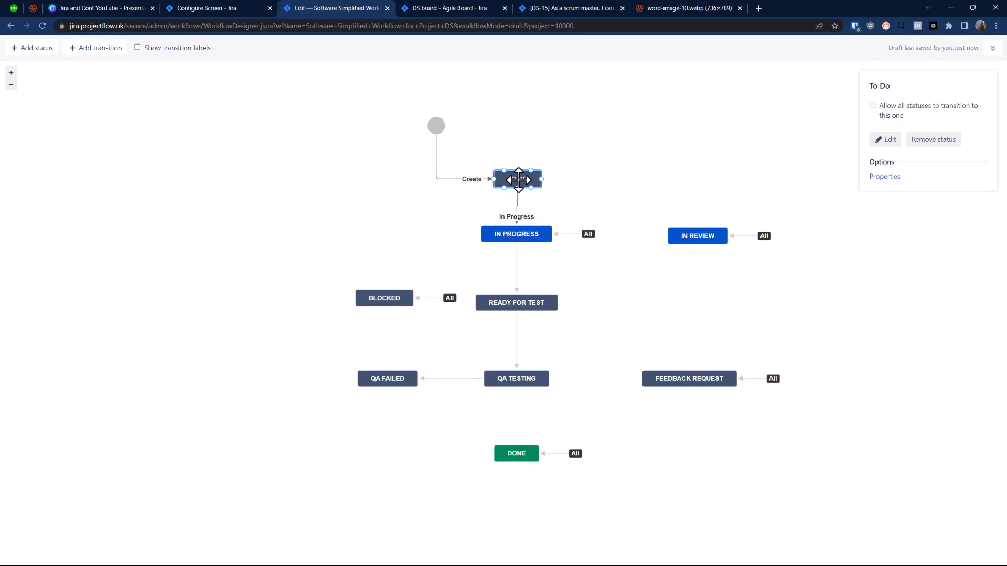
# Step: Check the example workflow diagram for reference, and nudge the To Do status slightly to straighten its line to In Progress
pyautogui.click(655, 9)
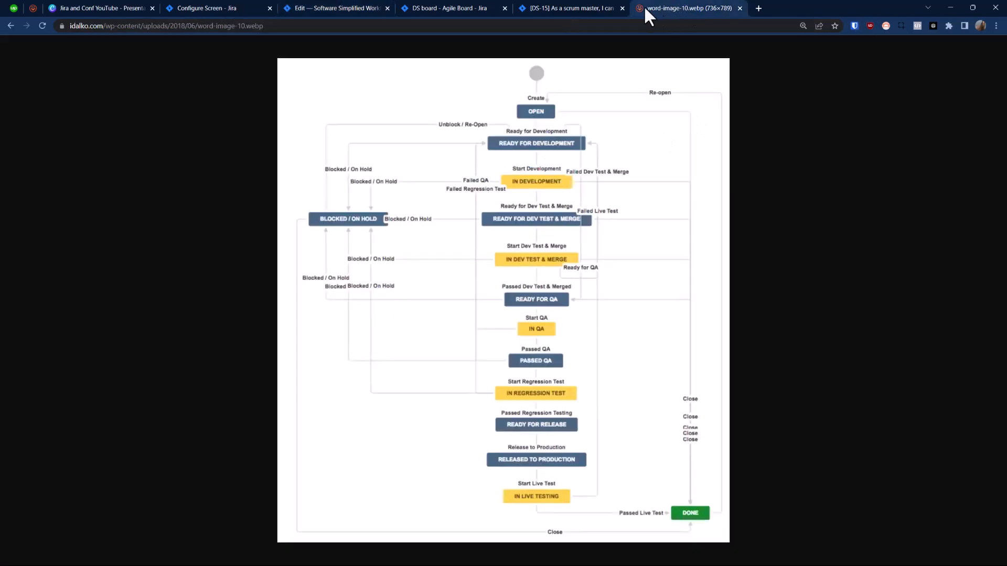
pyautogui.click(328, 6)
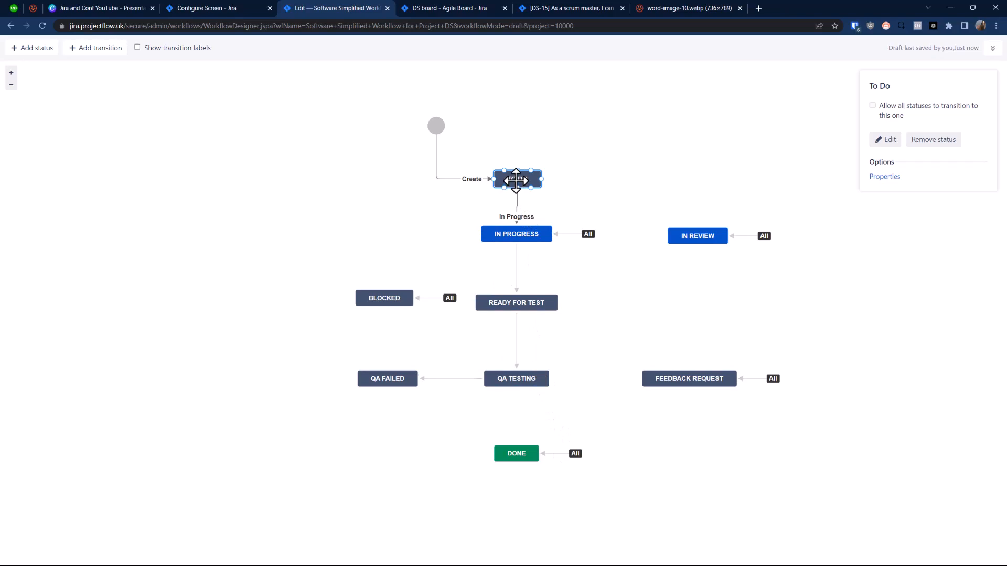
pyautogui.moveTo(516, 181); pyautogui.dragTo(514, 180)
pyautogui.click(602, 270)
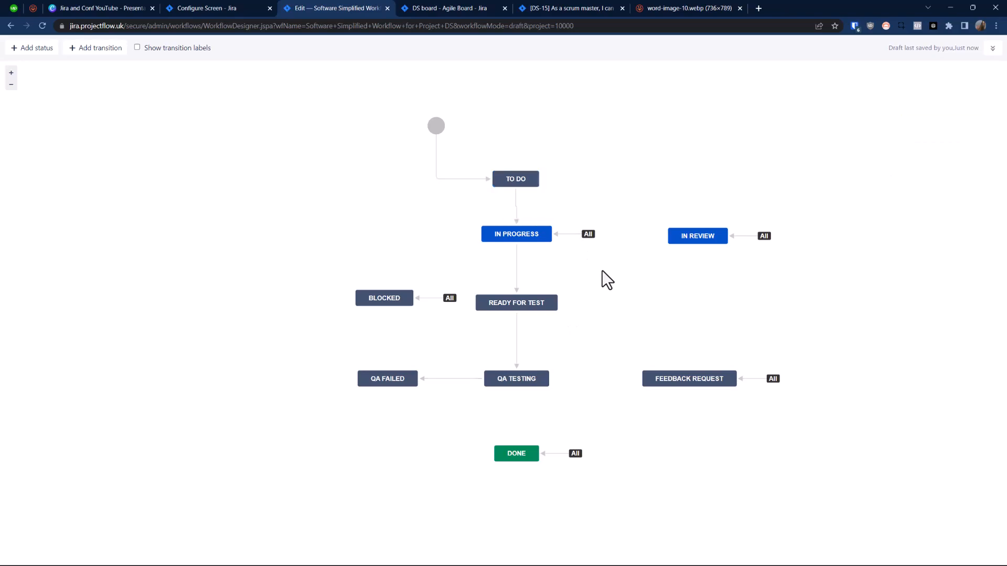
# Step: Assign the Comments screen to the transition from all statuses into In Progress
pyautogui.click(573, 234)
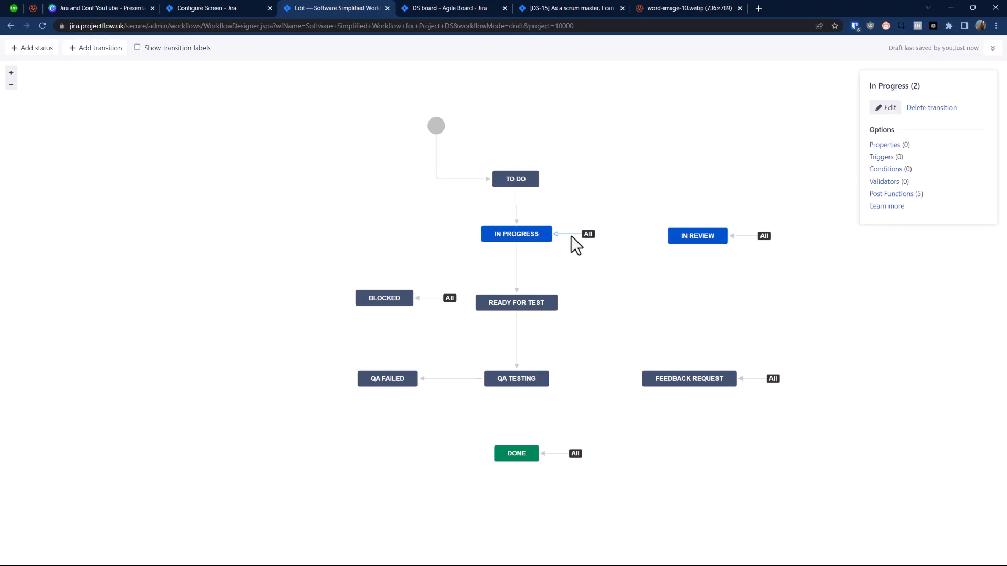
pyautogui.click(886, 108)
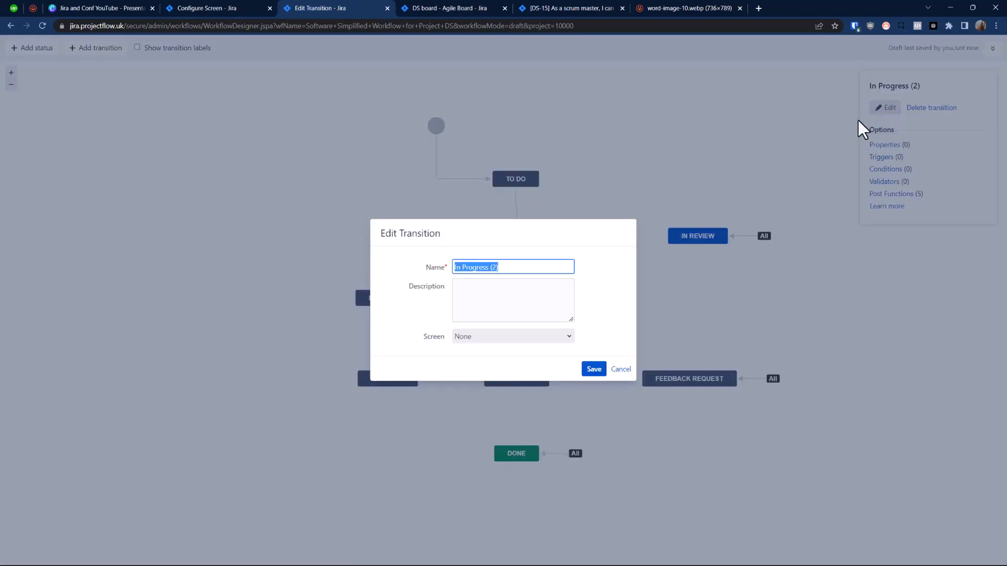
pyautogui.click(471, 336)
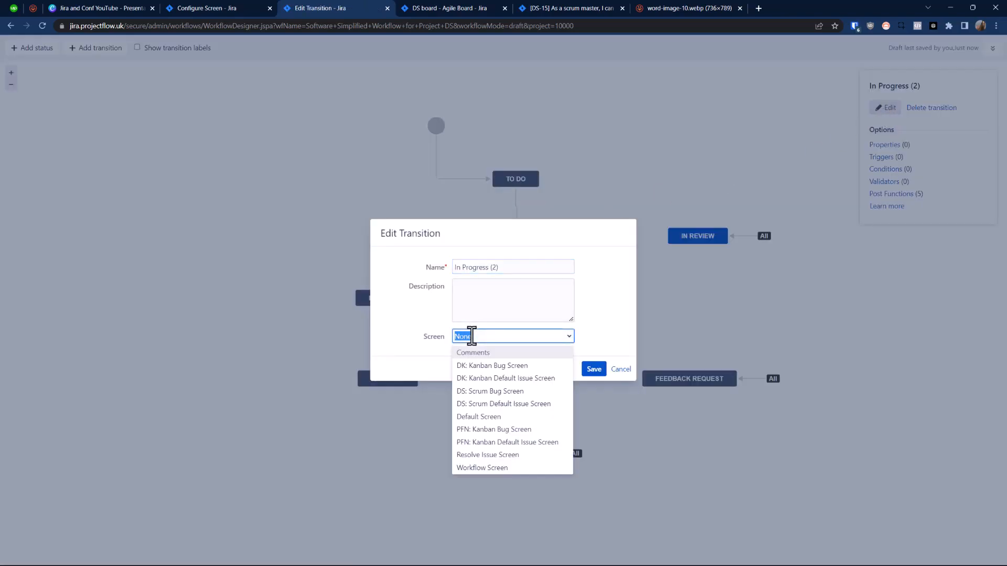
pyautogui.write('co')
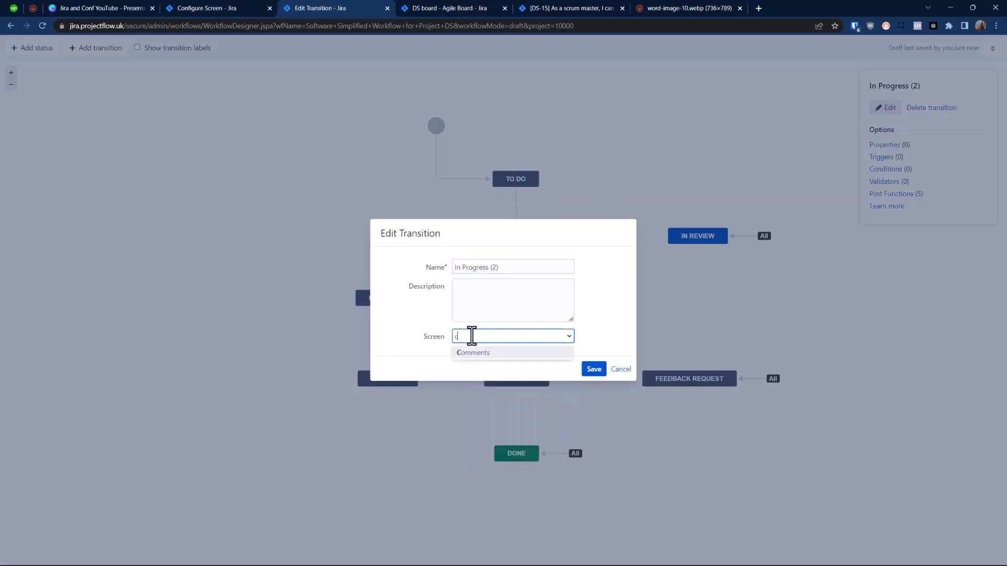
pyautogui.click(482, 353)
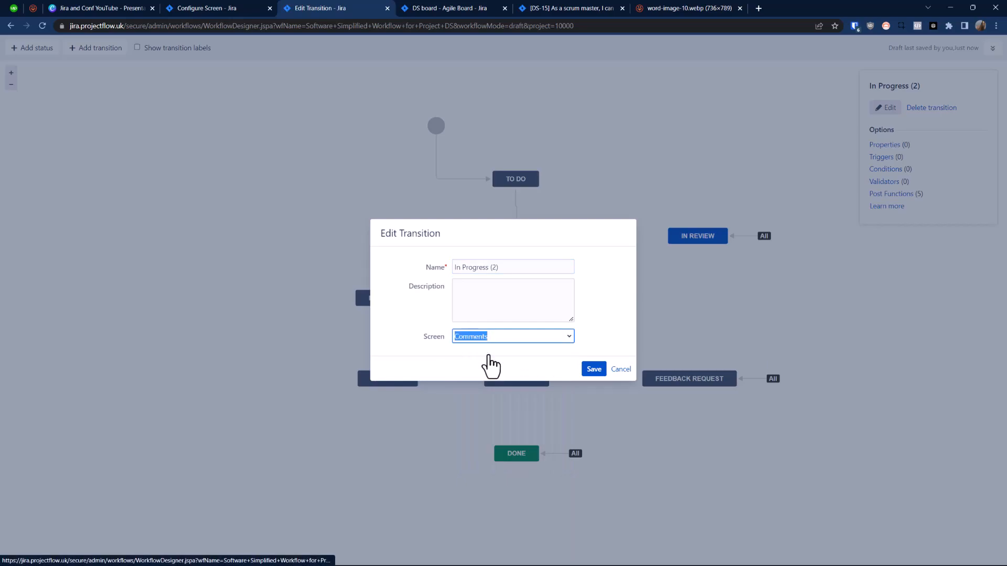
pyautogui.click(594, 370)
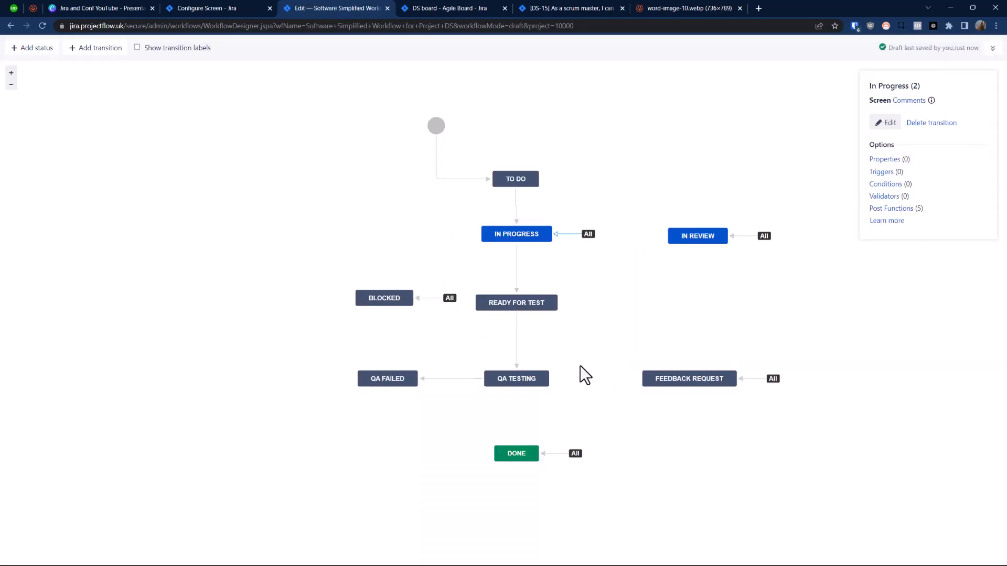
# Step: Open the Screens administration page, filling in the administrator password to validate access
pyautogui.click(196, 9)
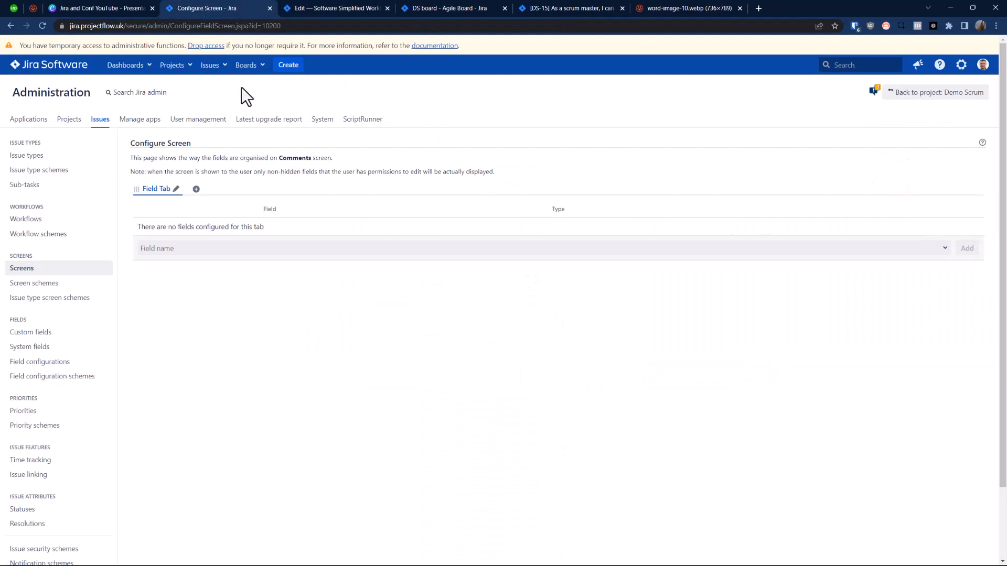
pyautogui.press('.')
pyautogui.write('screen')
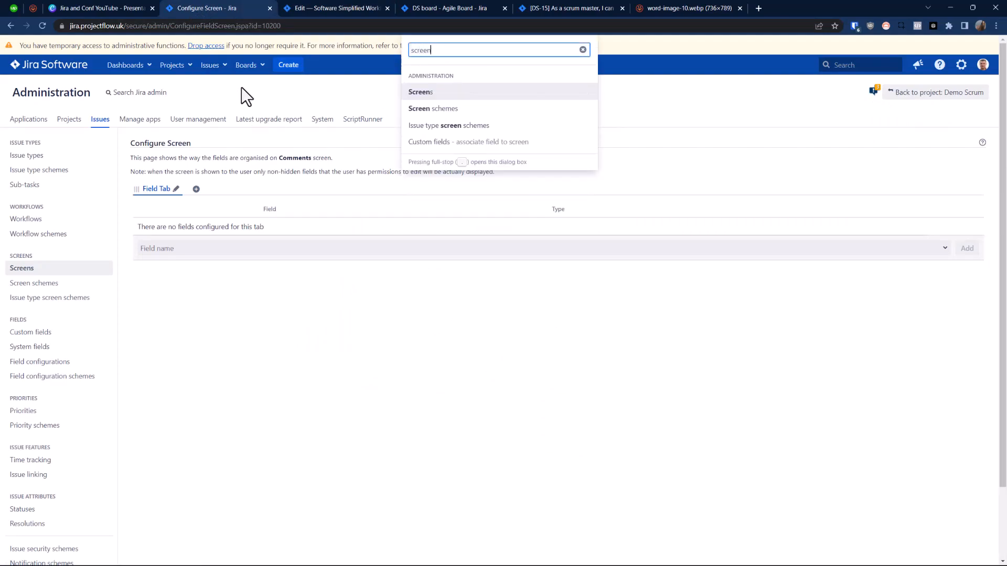
pyautogui.click(420, 93)
pyautogui.click(855, 26)
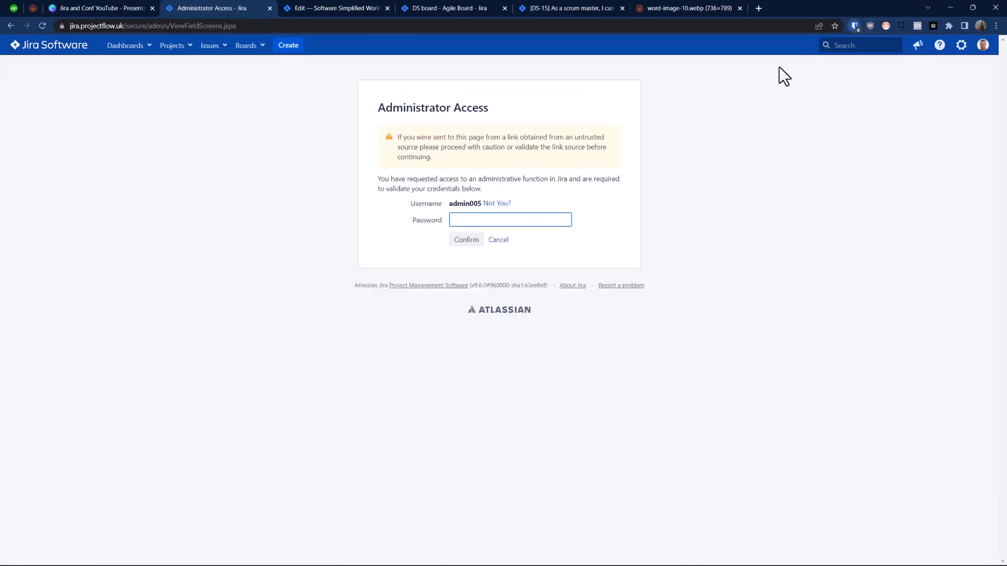
pyautogui.click(703, 92)
pyautogui.click(467, 241)
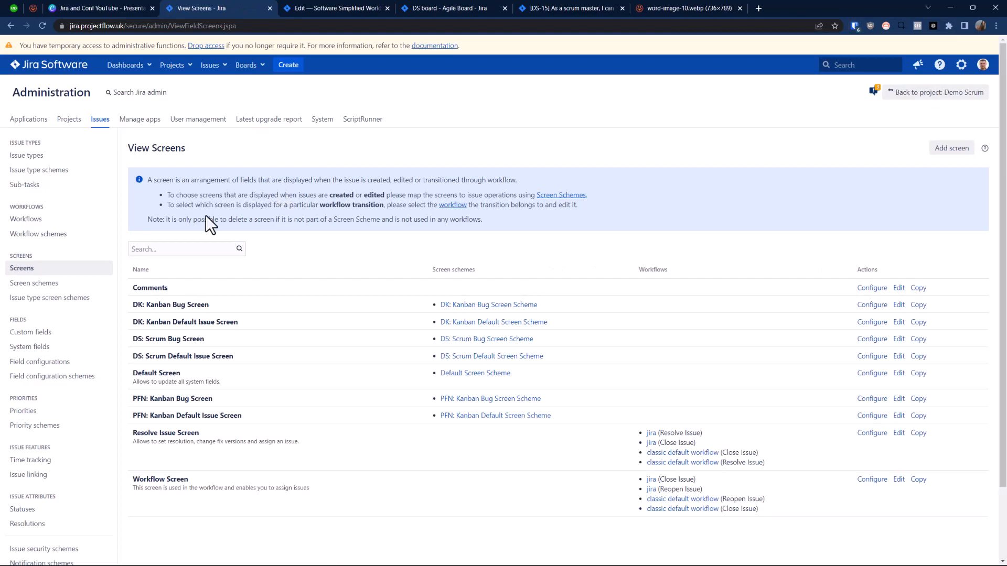
# Step: Add a new screen named demo
pyautogui.click(956, 151)
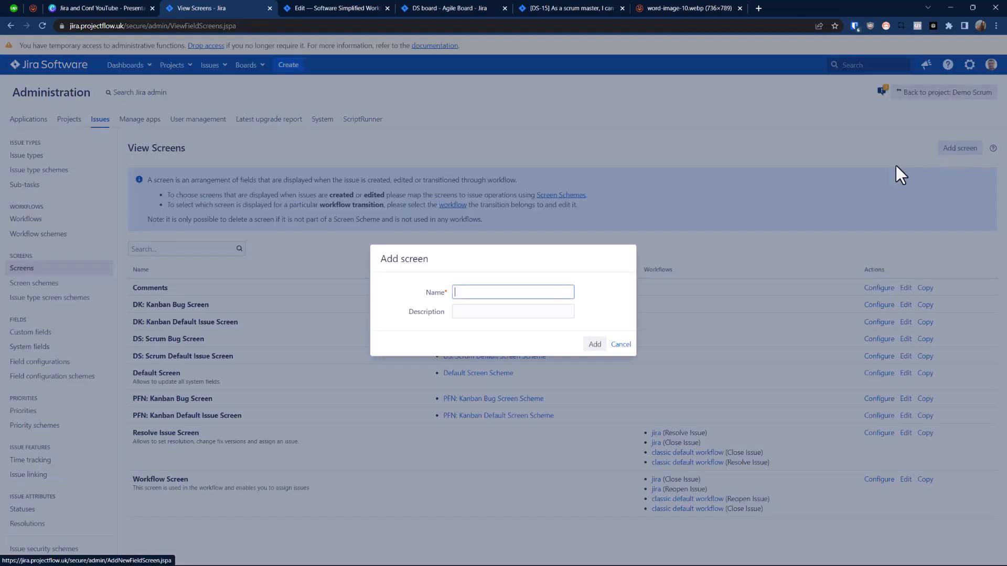
pyautogui.write('demo')
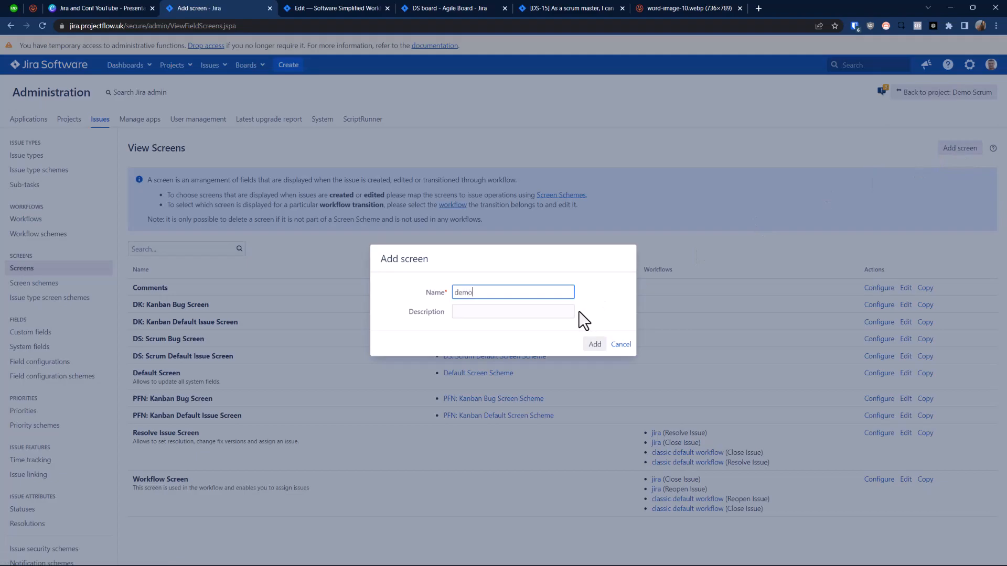
pyautogui.click(594, 345)
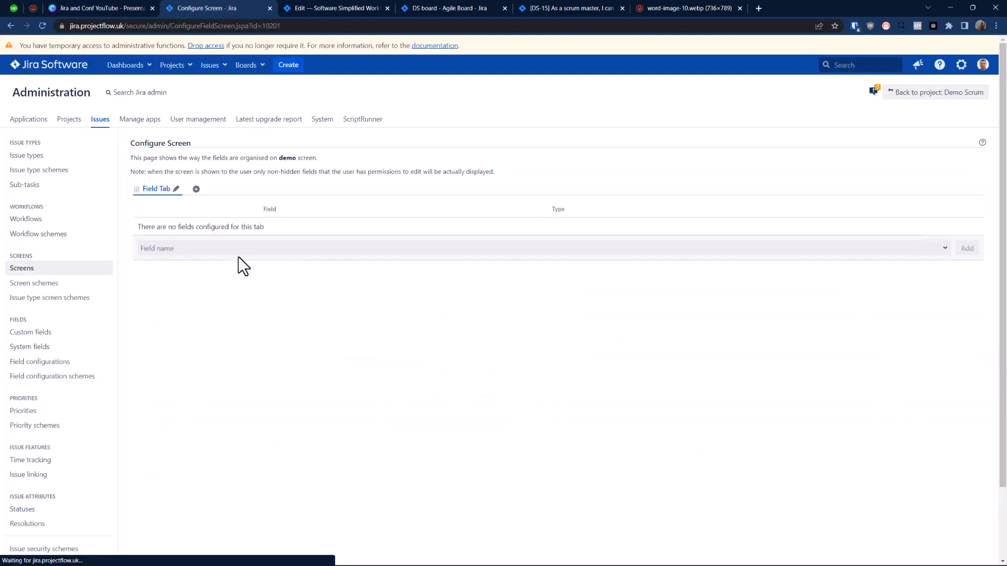
# Step: Search the fields available for the demo screen for "comm" and clear the search
pyautogui.click(219, 250)
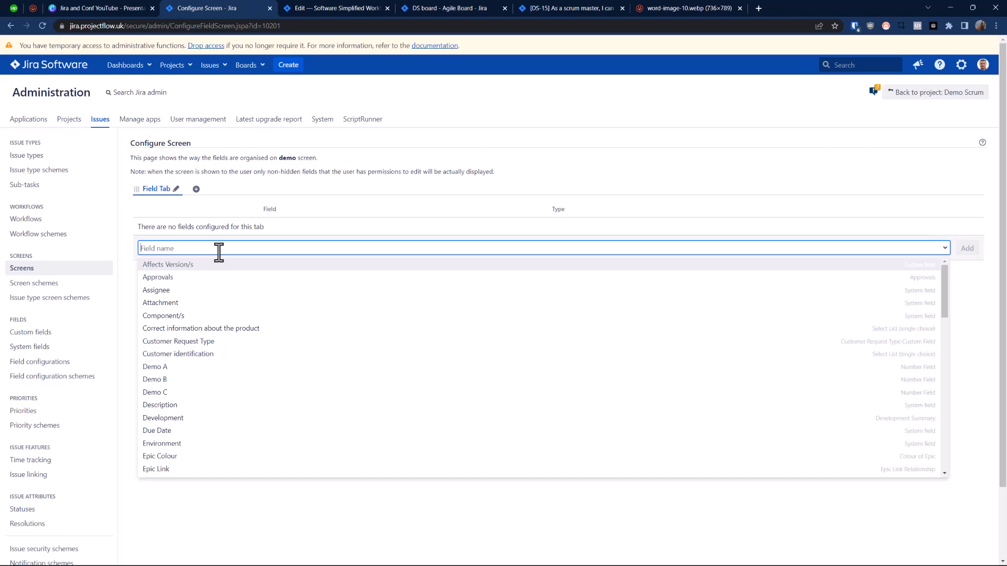
pyautogui.write('comm')
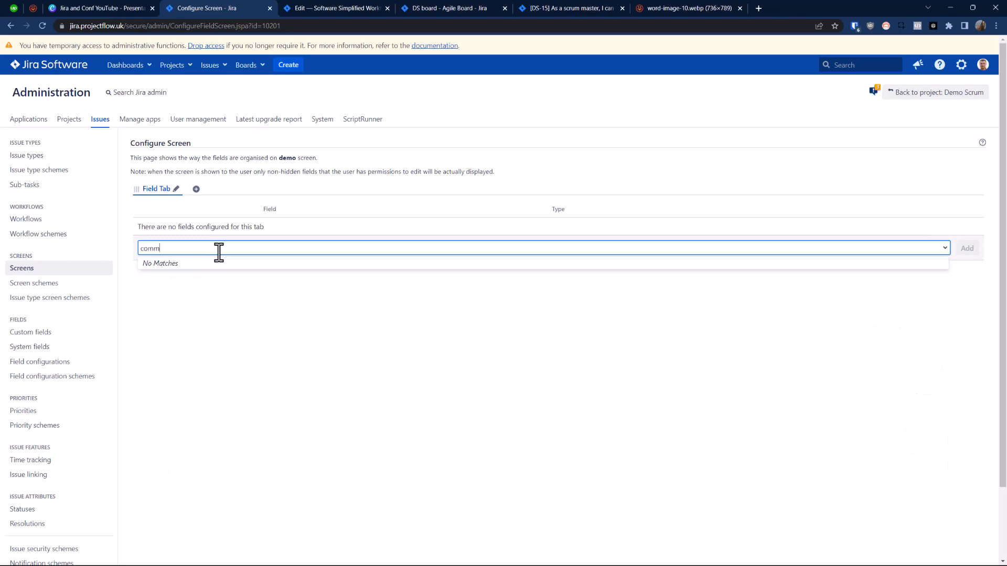
pyautogui.press('BackSpace')
pyautogui.press('BackSpace')
pyautogui.press('BackSpace')
pyautogui.press('BackSpace')
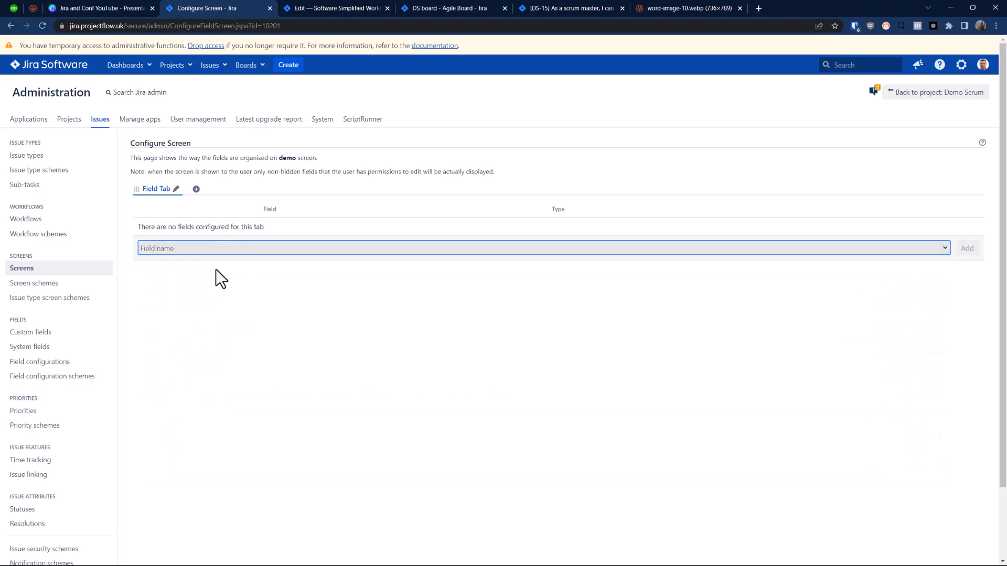
# Step: Publish the draft Software Simplified Workflow for Project DS without saving a backup copy
pyautogui.click(331, 4)
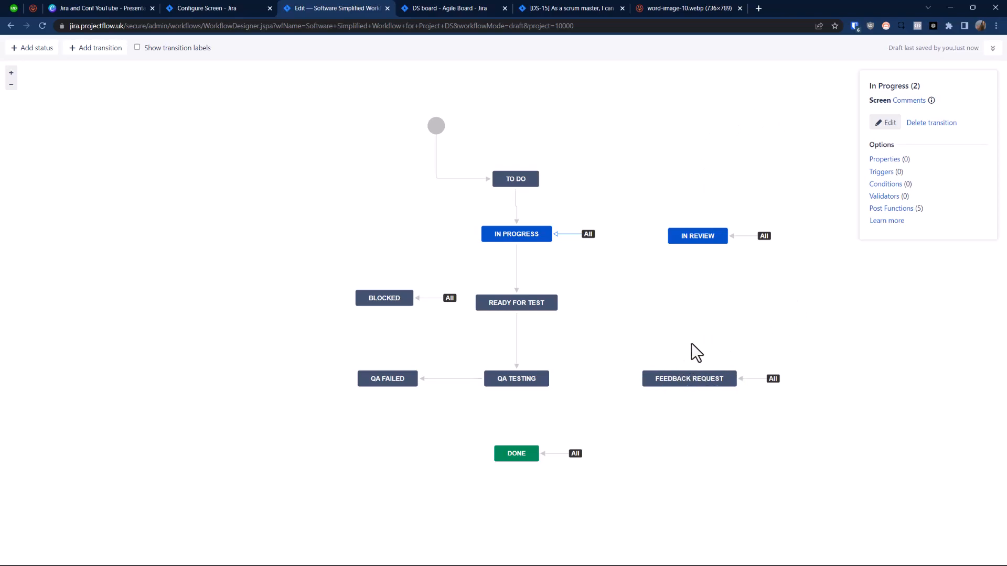
pyautogui.click(992, 49)
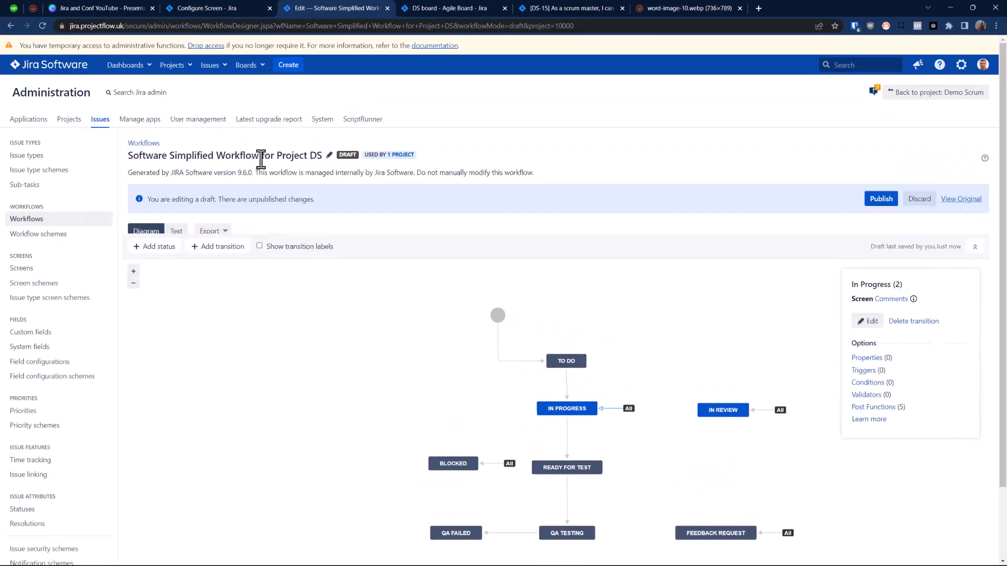
pyautogui.click(885, 201)
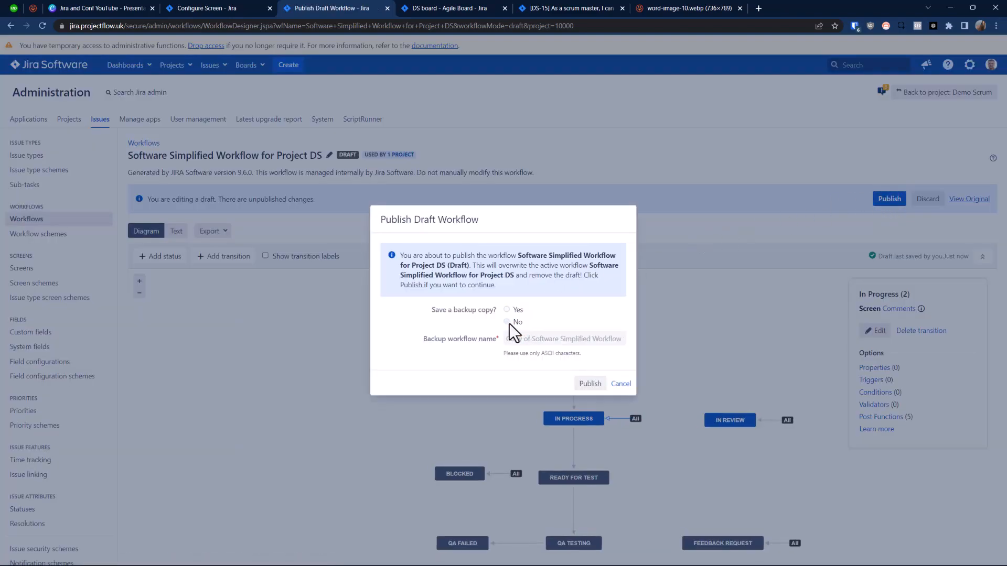
pyautogui.click(586, 382)
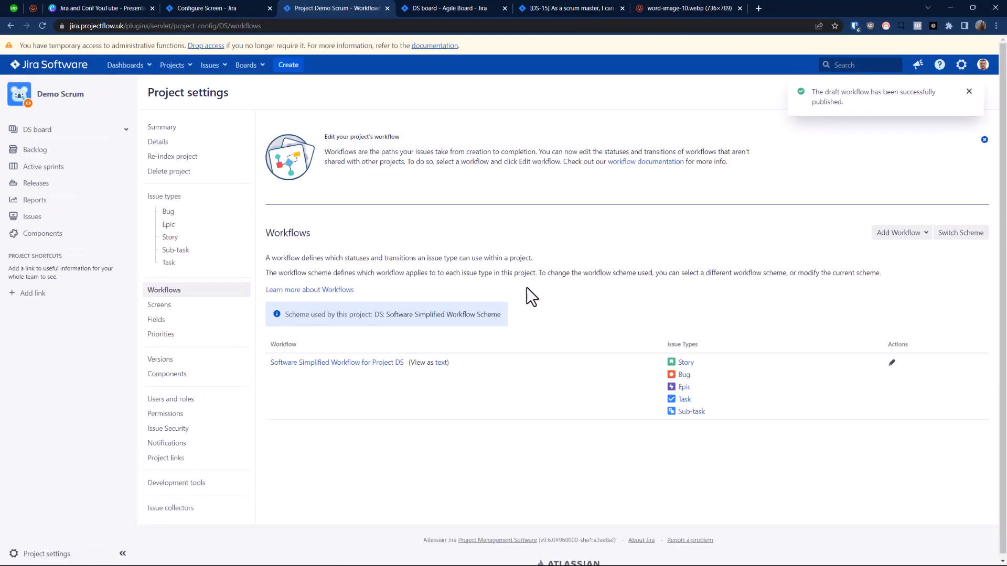
# Step: Open the column configuration of the DS board from the Demo Scrum project's active sprint
pyautogui.click(40, 156)
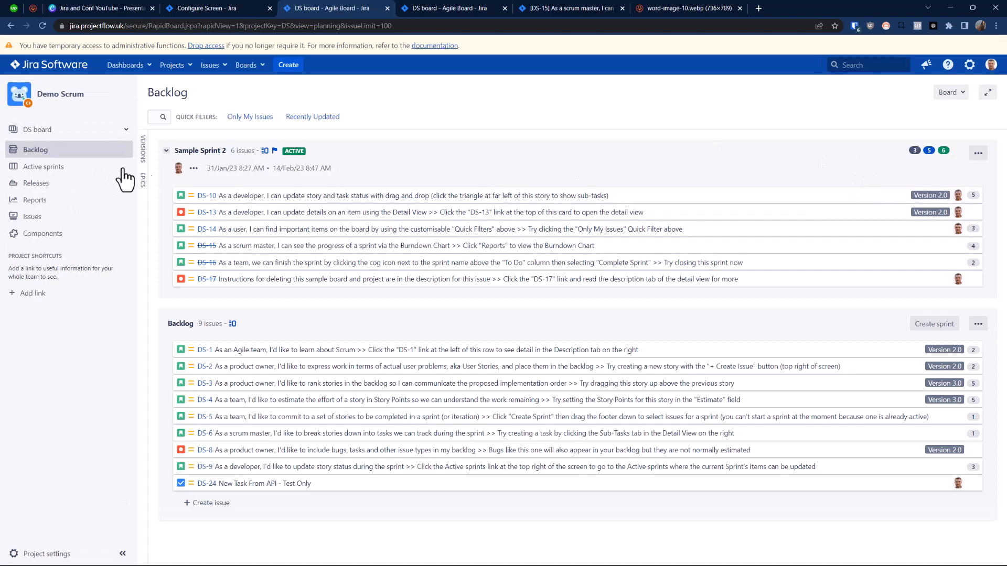
pyautogui.click(46, 166)
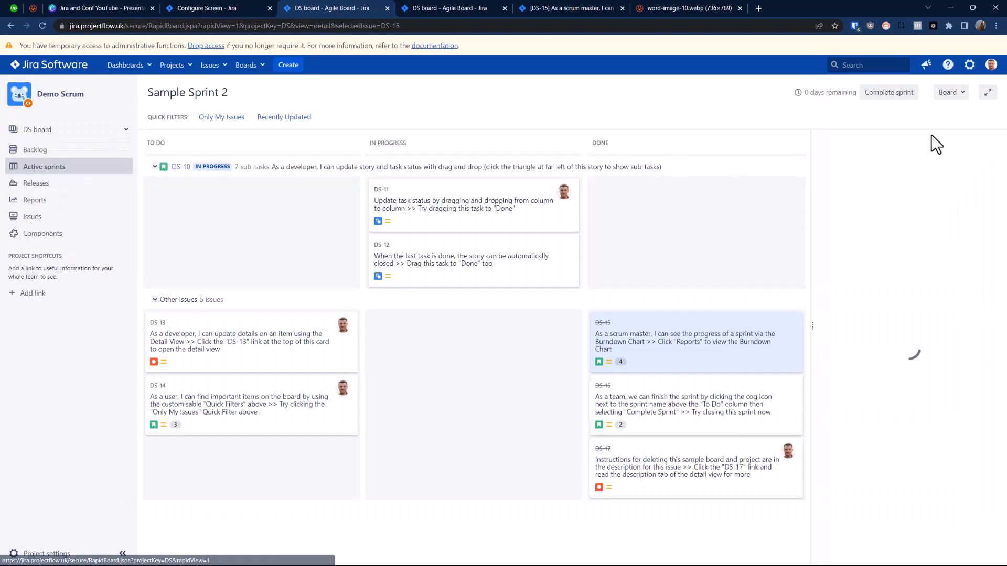
pyautogui.click(961, 96)
pyautogui.click(891, 107)
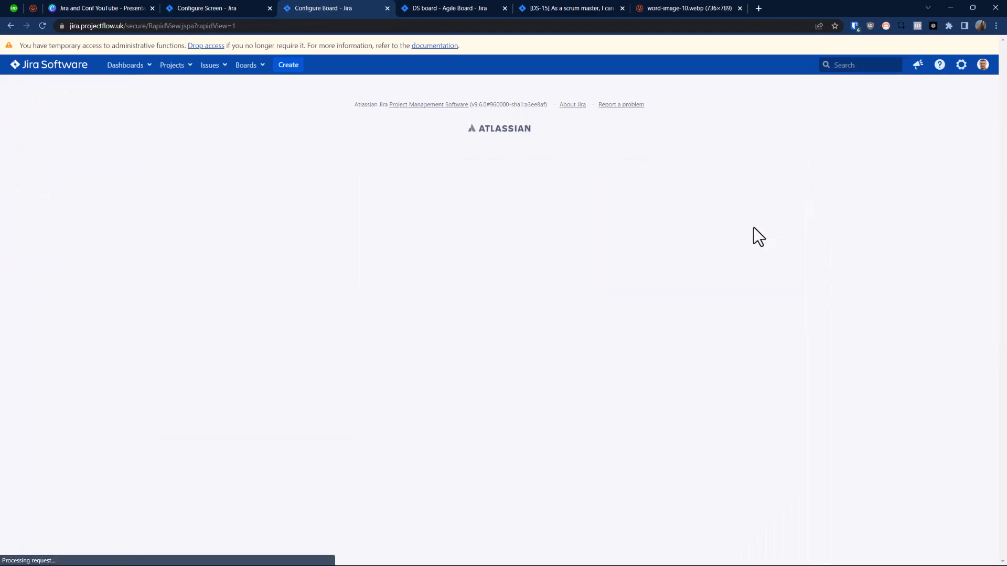
pyautogui.click(38, 148)
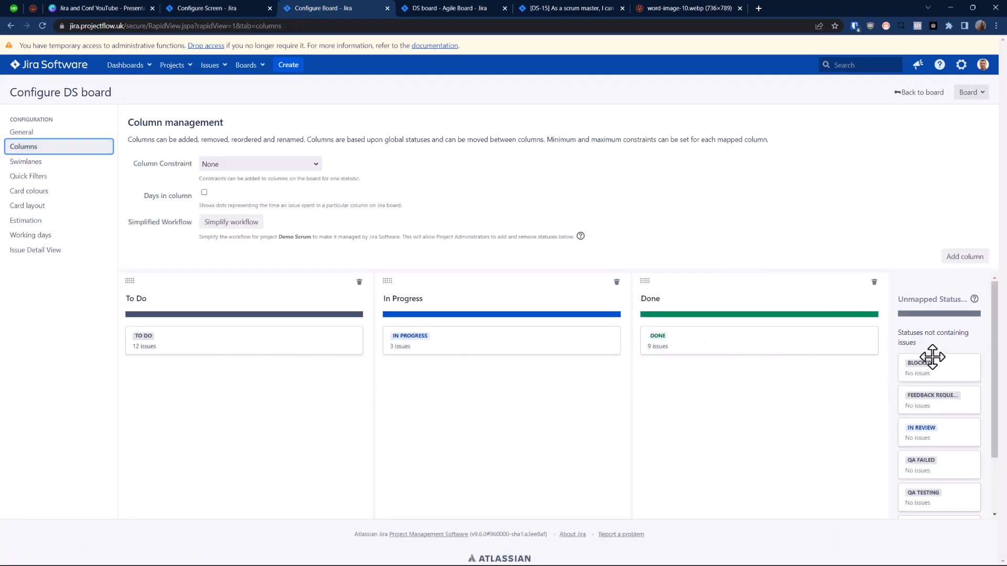
# Step: Add a board column named Blocked before Done and map the Blocked status to it
pyautogui.click(965, 257)
pyautogui.write('Blocked')
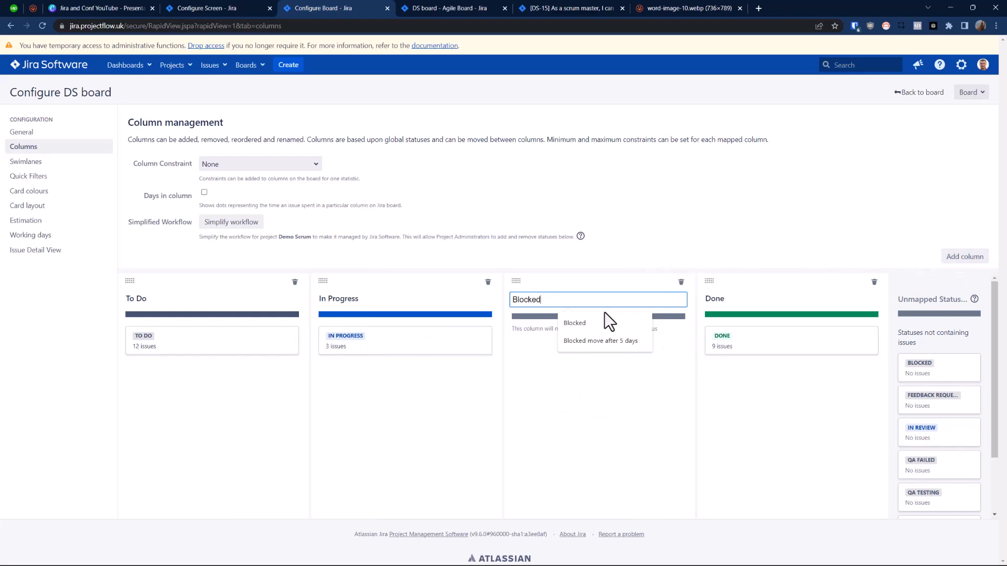
pyautogui.click(606, 321)
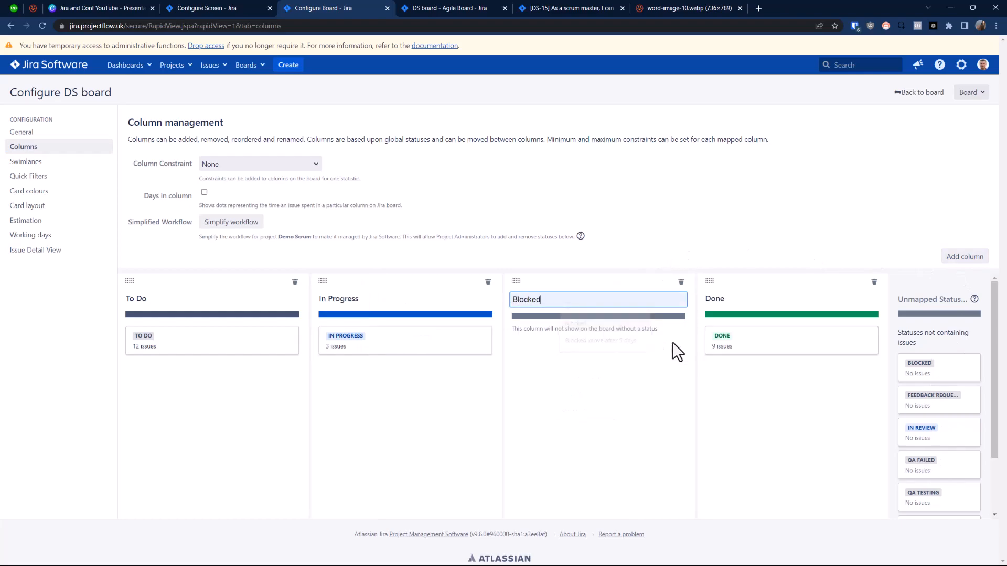
pyautogui.click(786, 394)
pyautogui.moveTo(940, 370); pyautogui.dragTo(592, 344)
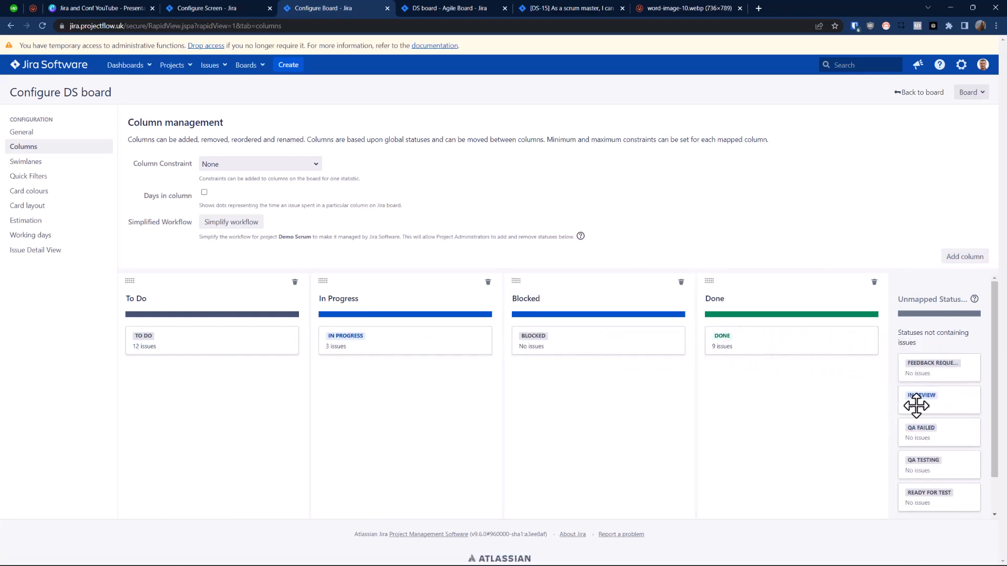
# Step: Review the remaining unmapped statuses, the example workflow diagram and the active sprint board, and return to the column configuration
pyautogui.moveTo(992, 404); pyautogui.dragTo(1002, 454)
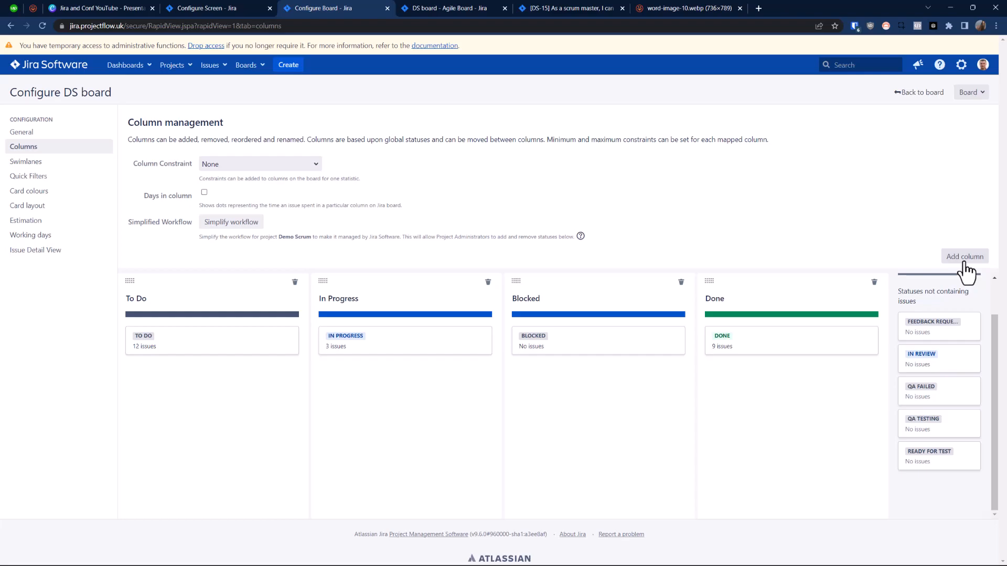
pyautogui.click(670, 11)
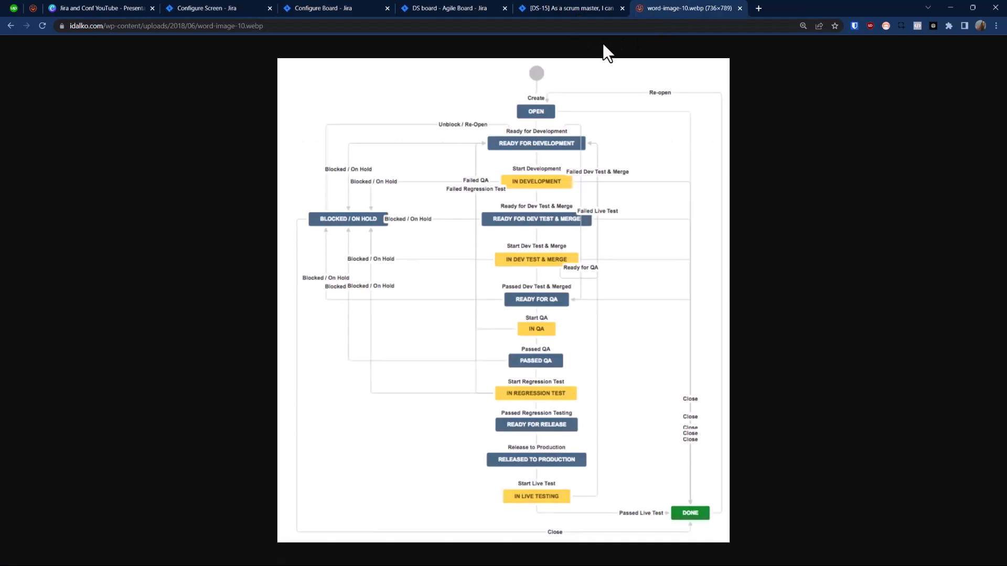
pyautogui.click(546, 3)
pyautogui.click(464, 5)
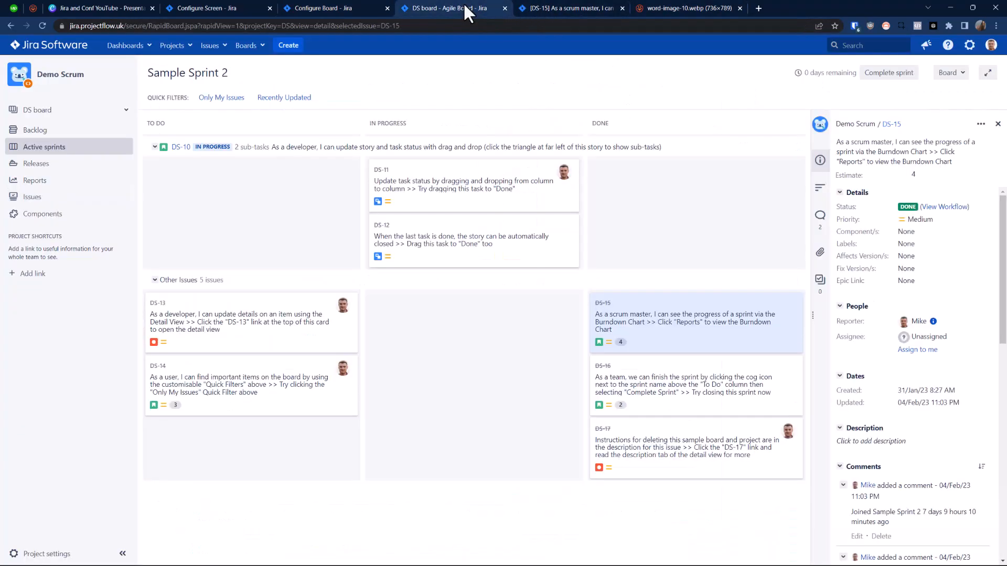
pyautogui.click(336, 10)
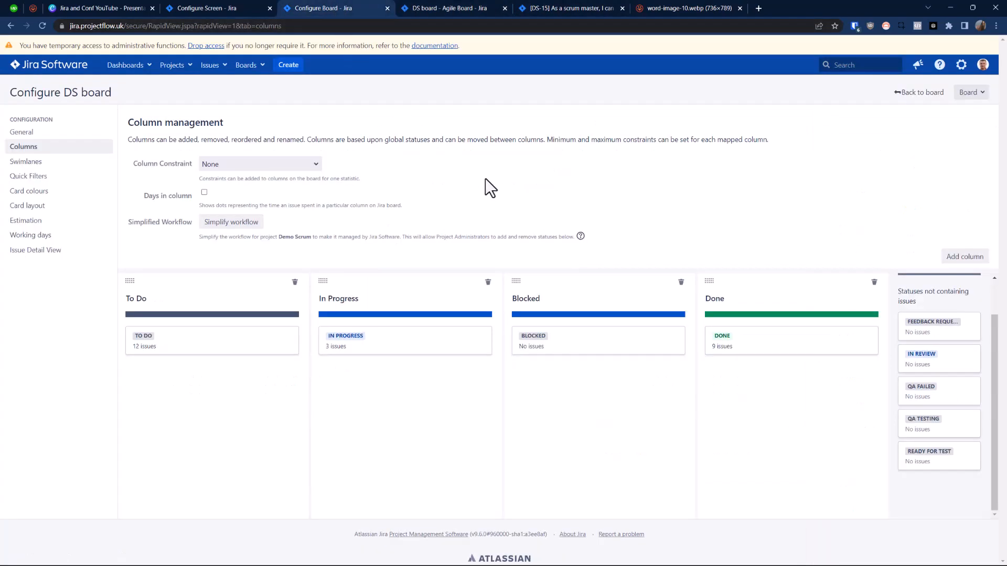